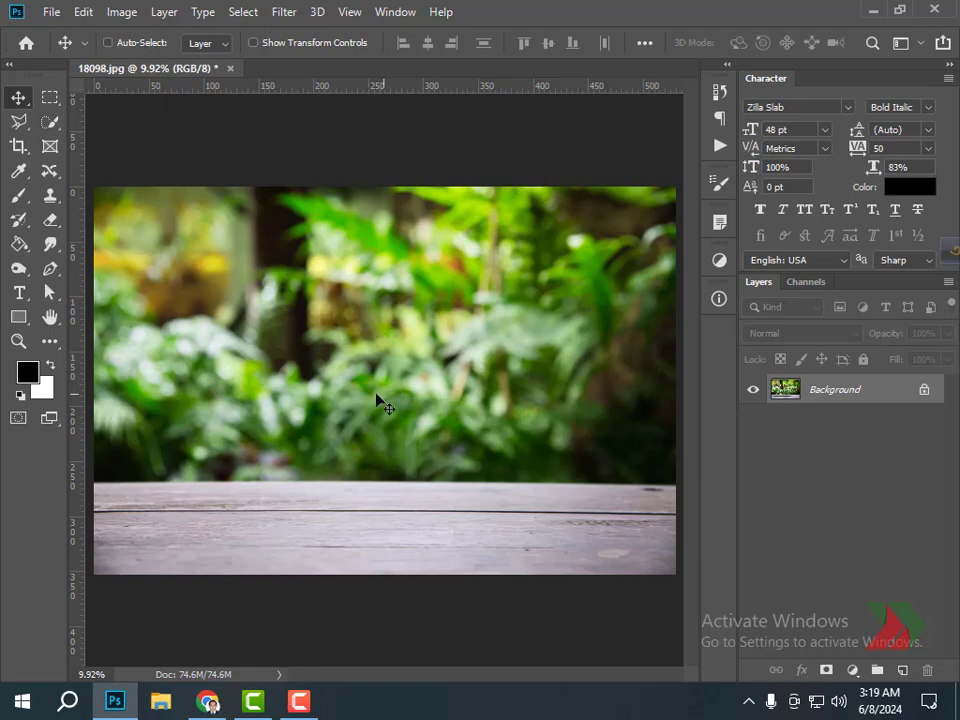
- Place the "tomato work" image as an embedded layer and scale it down slightly, centred over the table background
left_click(51, 12)
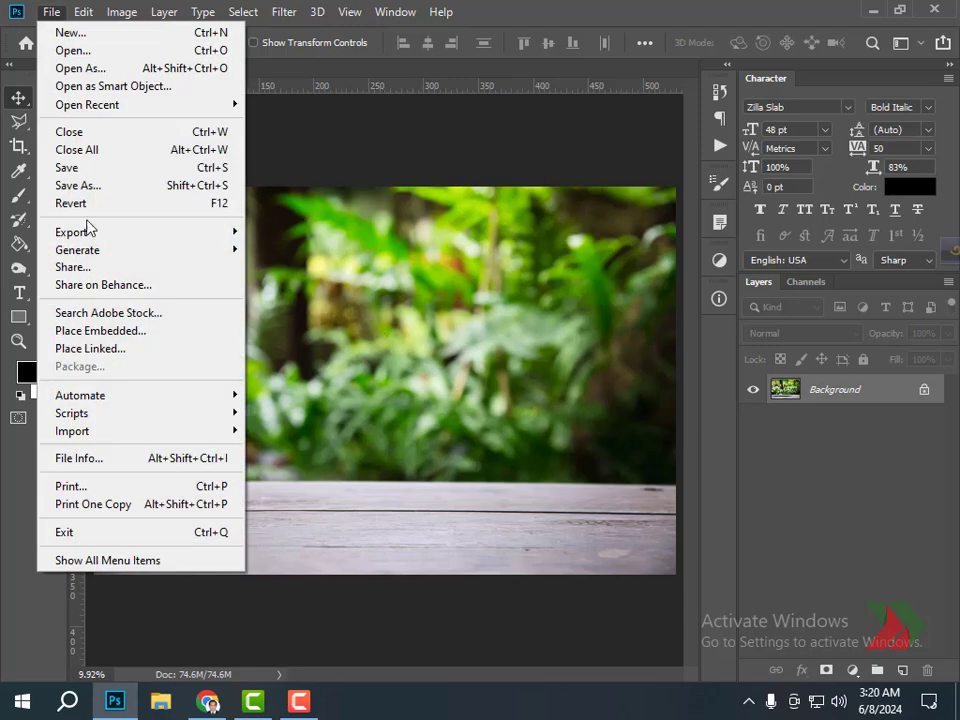
left_click(92, 331)
scroll(873, 446, "down", 10)
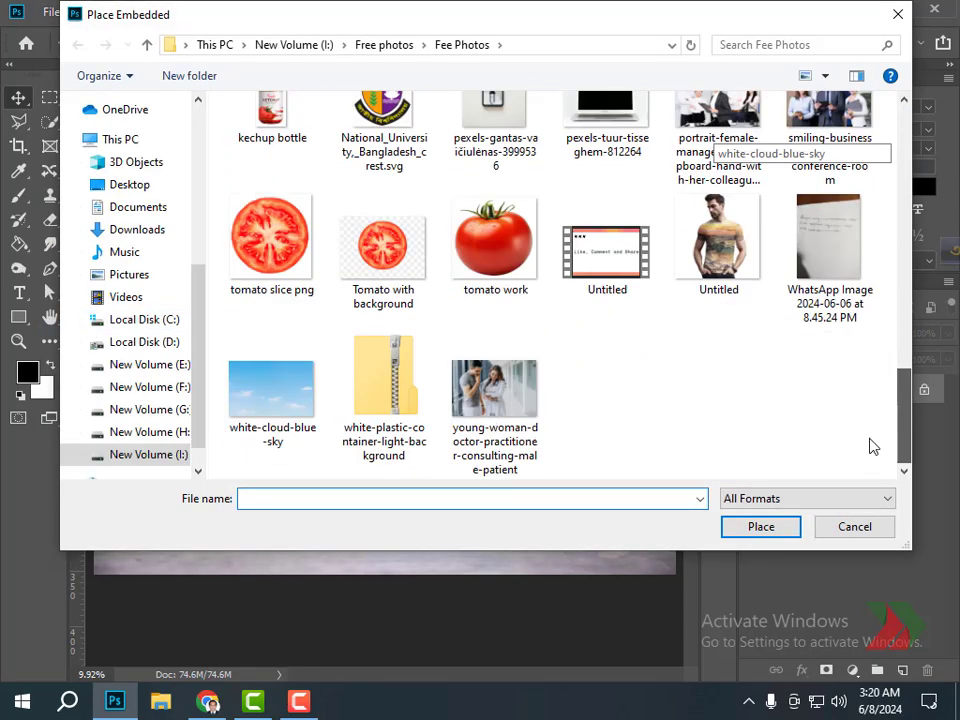
left_click(495, 240)
left_click(761, 526)
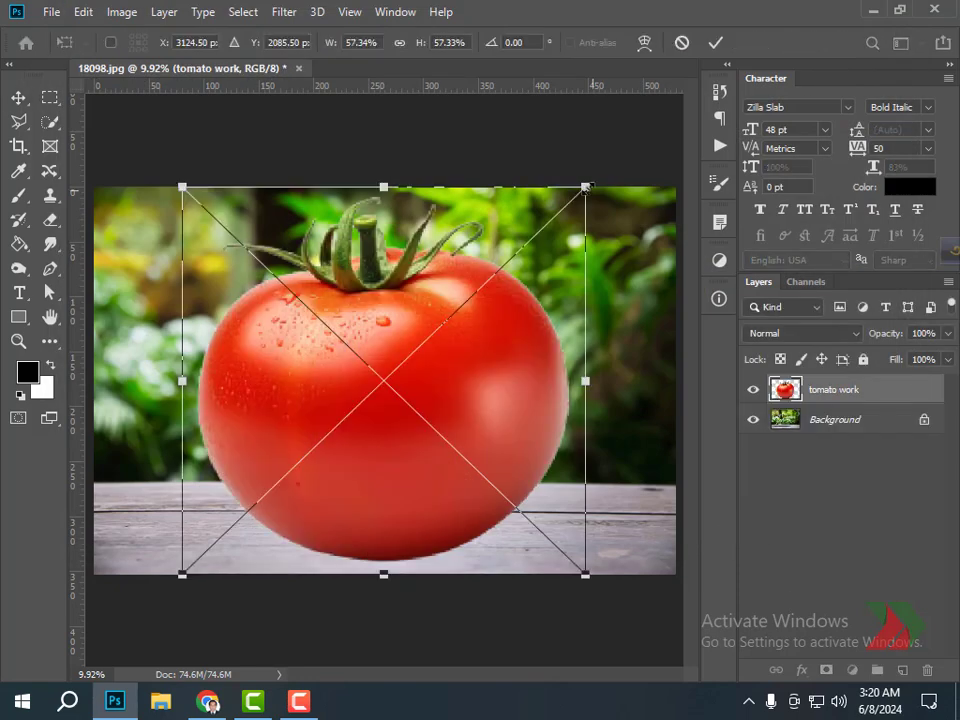
left_click_drag(587, 187, 567, 231)
left_click(715, 44)
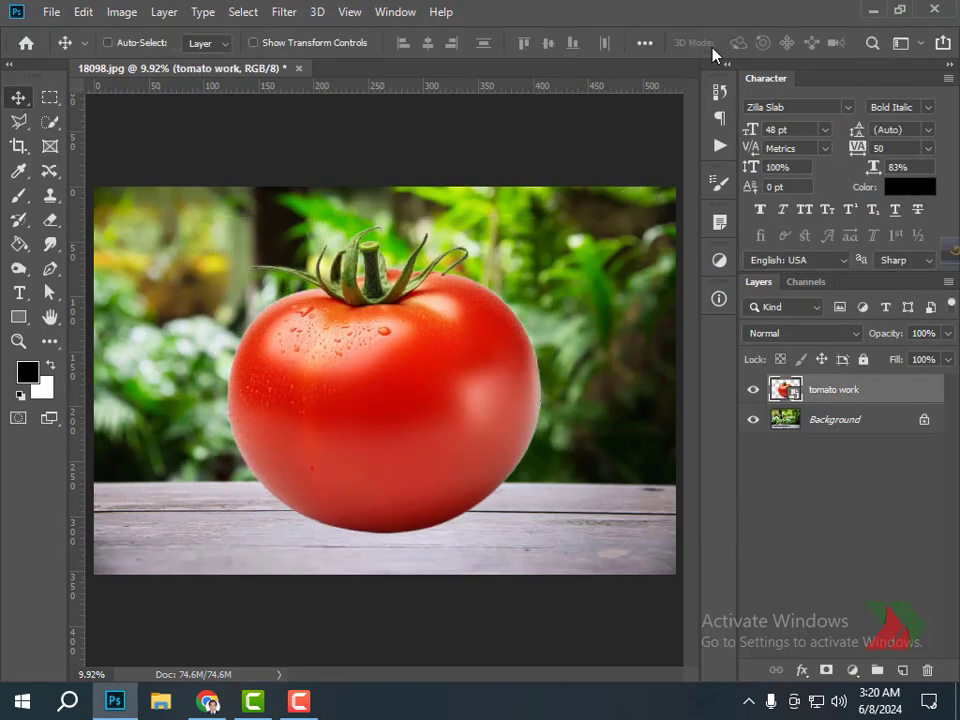
- Duplicate the tomato layer, hide the original, and load the copy's outline as a selection
key("ctrl+j")
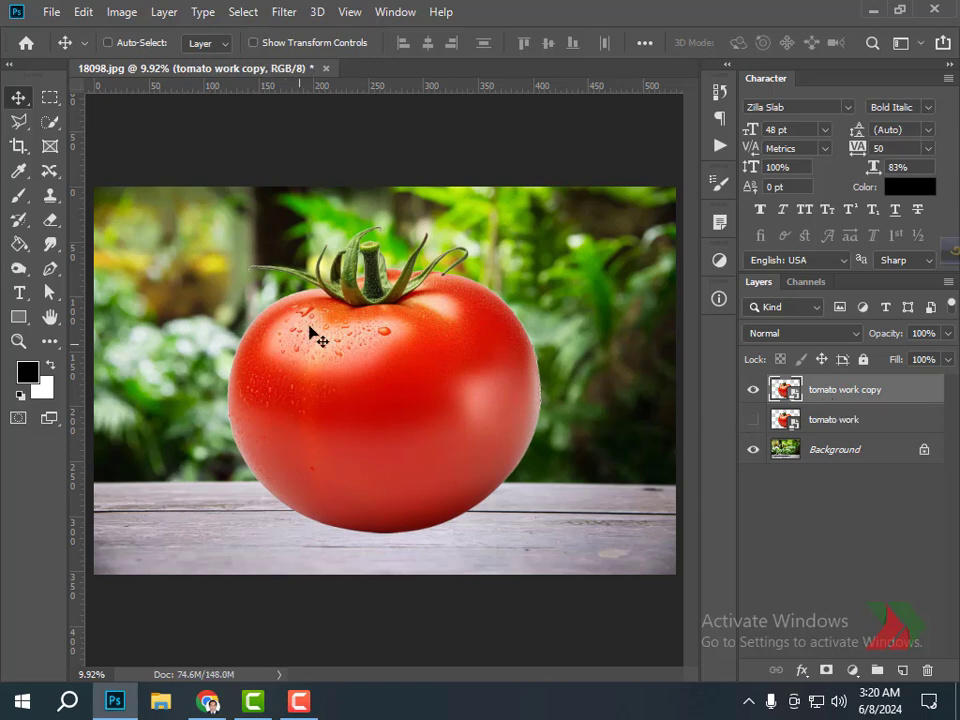
left_click(785, 391, "ctrl")
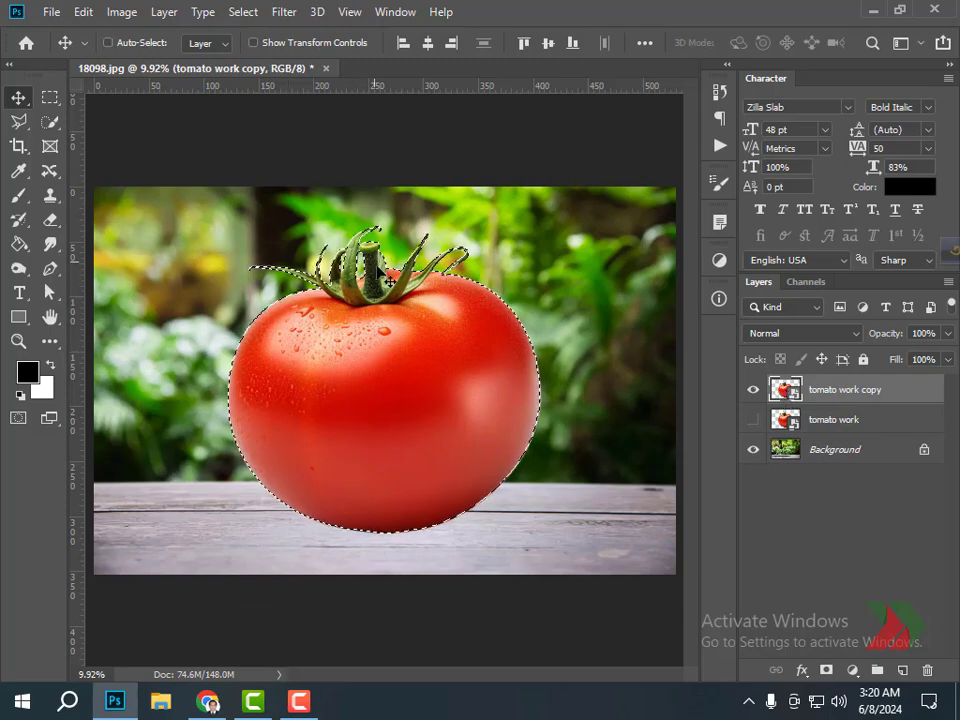
- Subtract the green stem and leaves from the tomato selection with the Quick Selection tool
key("z")
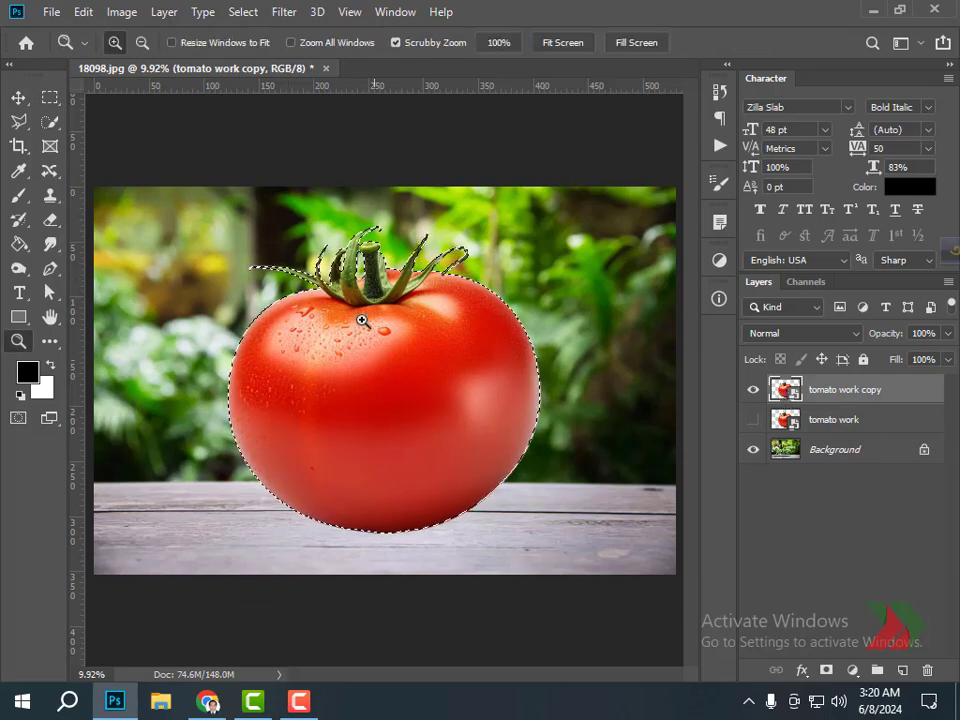
mouse_move(364, 318)
left_mouse_down()
mouse_move(430, 384)
mouse_move(450, 383)
mouse_move(422, 383)
left_mouse_up()
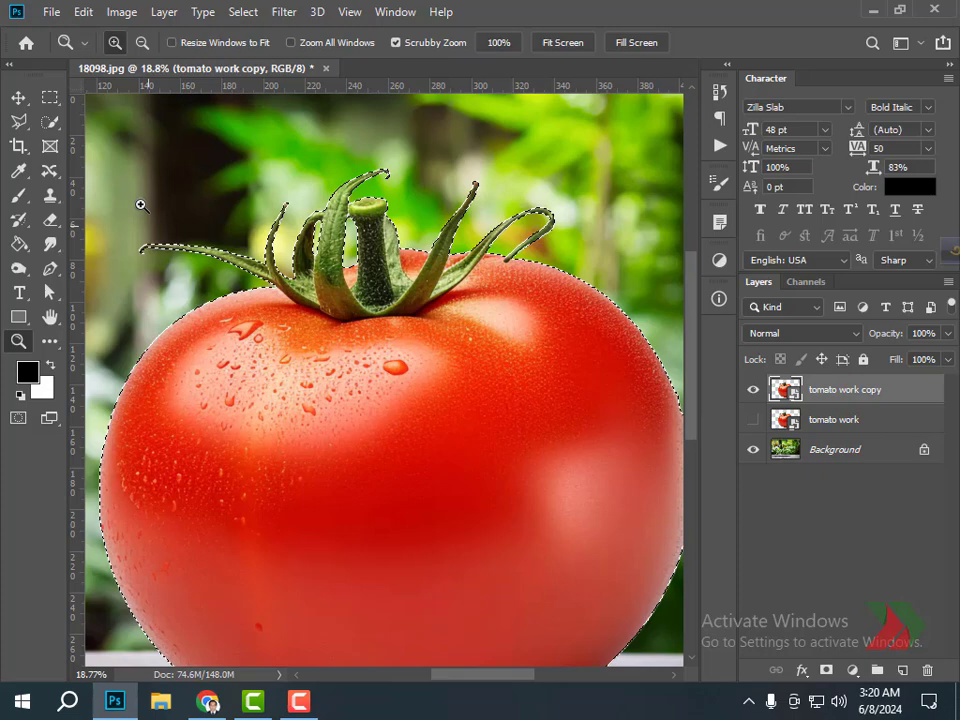
left_click(50, 123)
key("alt")
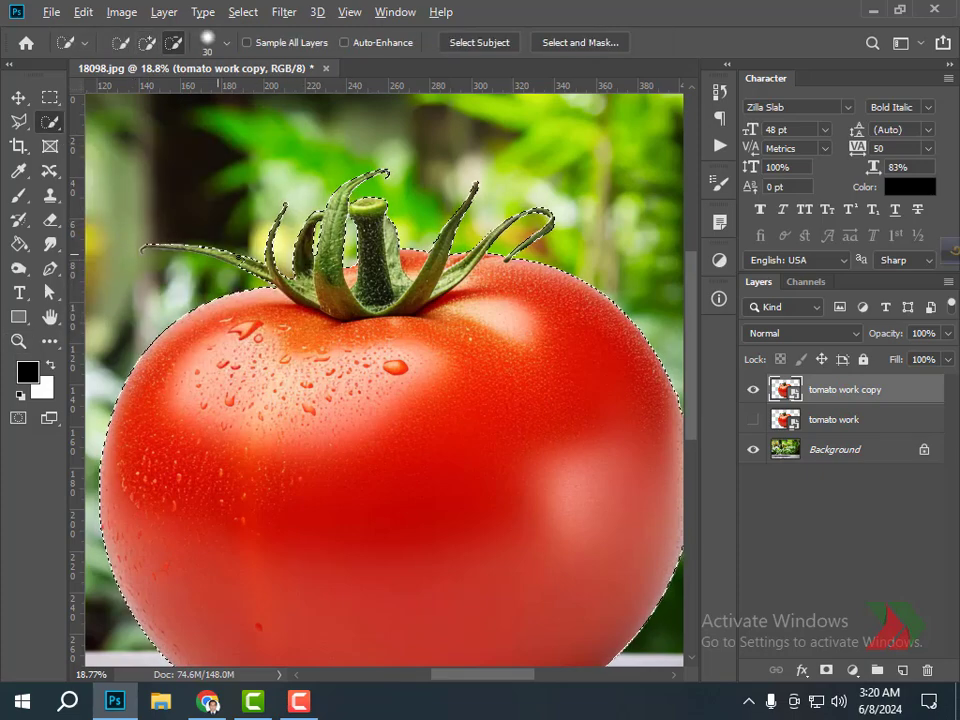
mouse_move(179, 241)
left_mouse_down()
mouse_move(287, 259)
mouse_move(369, 227)
mouse_move(298, 270)
mouse_move(455, 219)
mouse_move(446, 274)
mouse_move(553, 219)
mouse_move(520, 250)
mouse_move(488, 236)
left_mouse_up()
- Refine the selection edge around the stem base and add back the red tomato areas showing between the leaves
key("ctrl+space")
left_click_drag(314, 302, 381, 399)
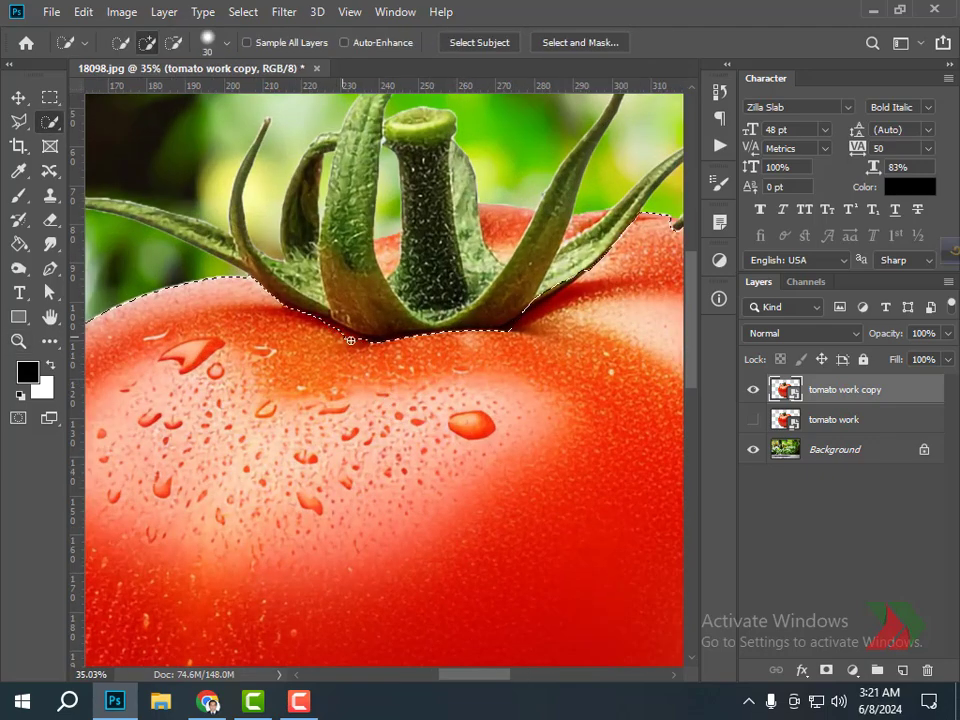
left_click(541, 300)
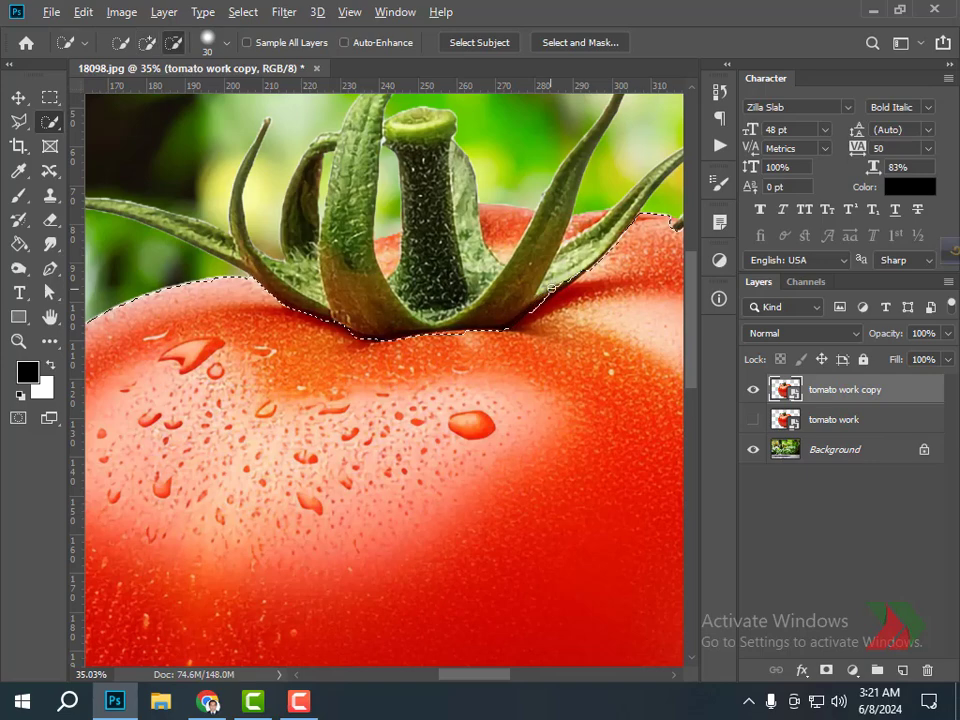
left_click(394, 242)
mouse_move(505, 230)
left_mouse_down()
mouse_move(481, 226)
mouse_move(504, 211)
left_mouse_up()
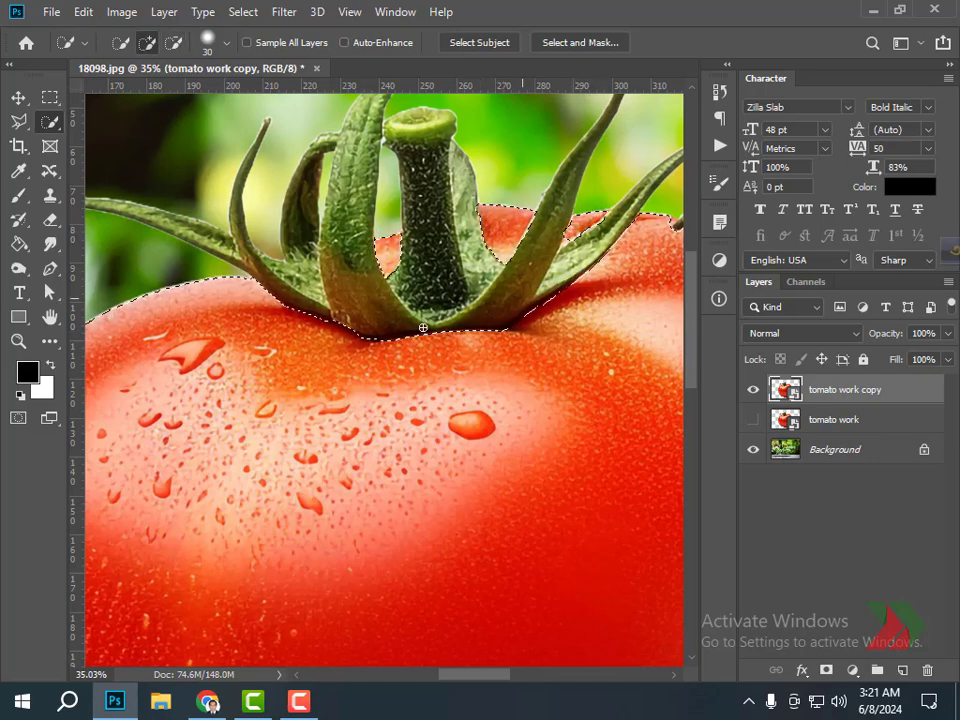
- Subtract the lower half of the tomato from the selection with the Rectangular Marquee, cutting straight across its middle
key("z")
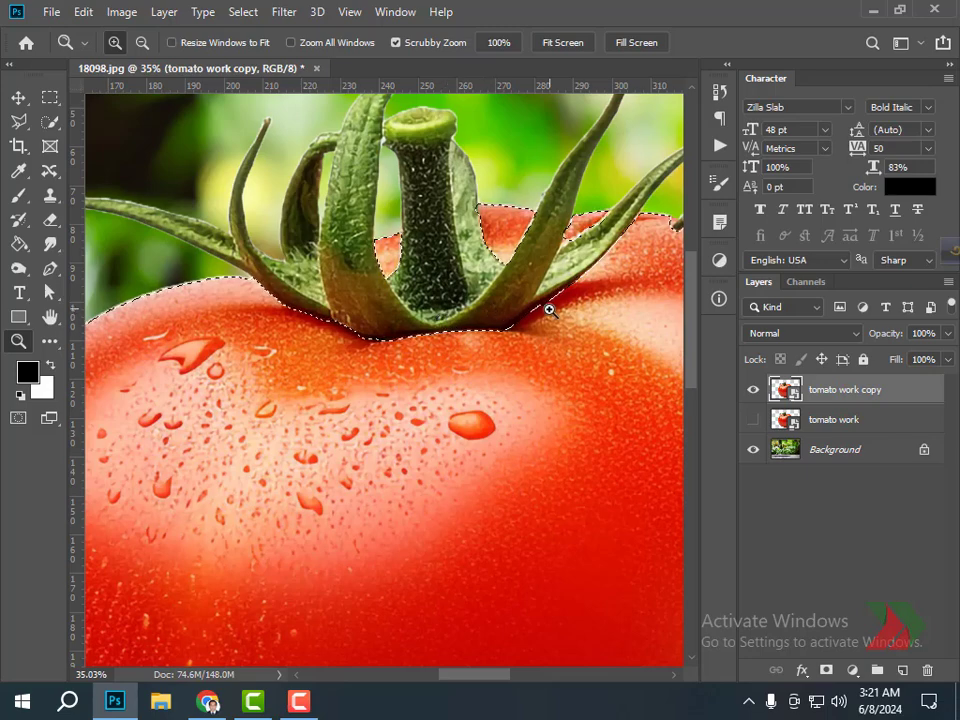
left_click_drag(497, 328, 403, 332)
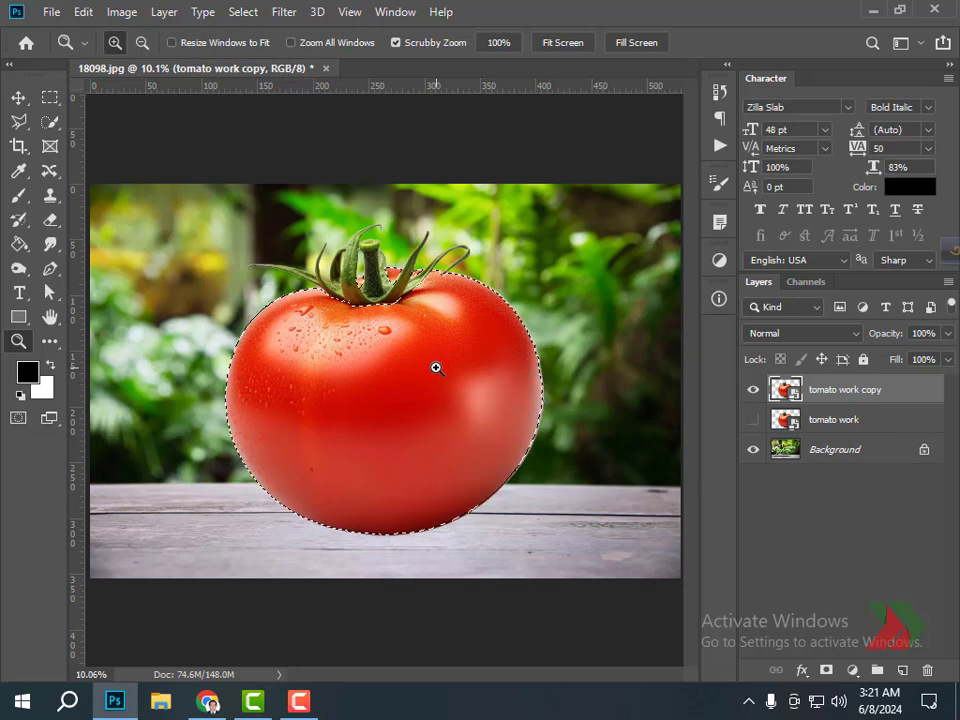
left_click(49, 97)
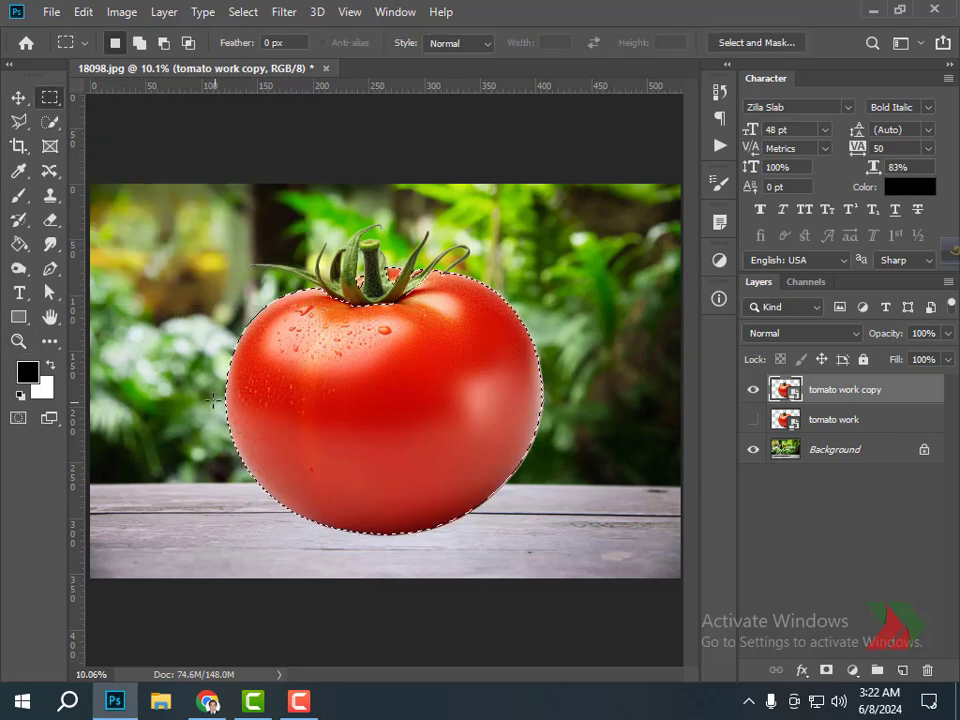
left_click_drag(213, 400, 582, 545)
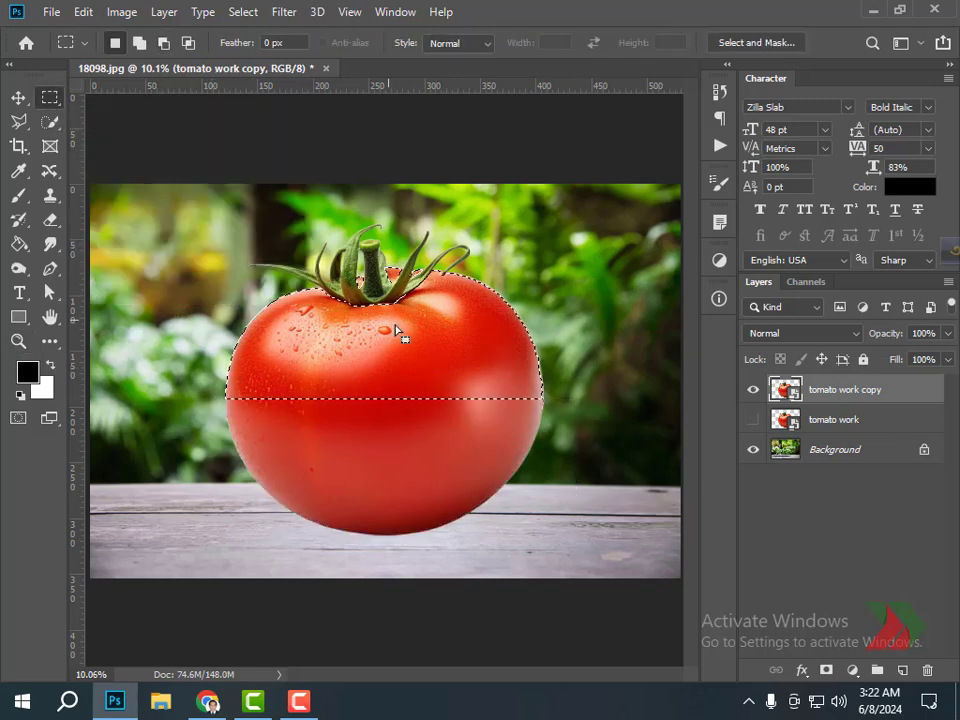
- Copy the selected upper half of the tomato onto a new layer and hide the "tomato work copy" layer
key("ctrl+c")
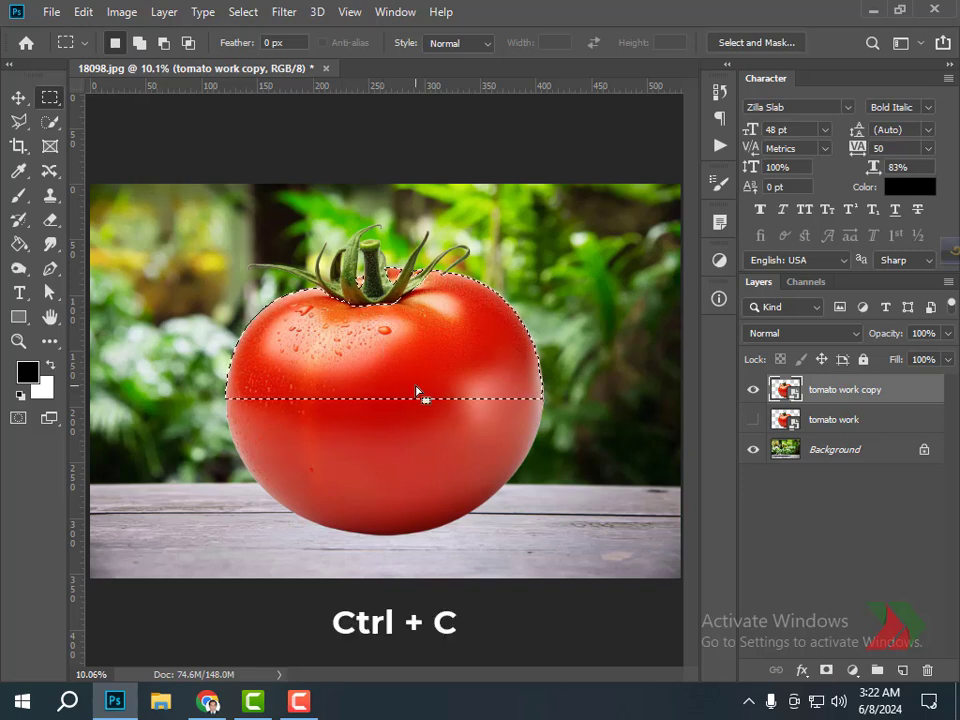
key("ctrl+v")
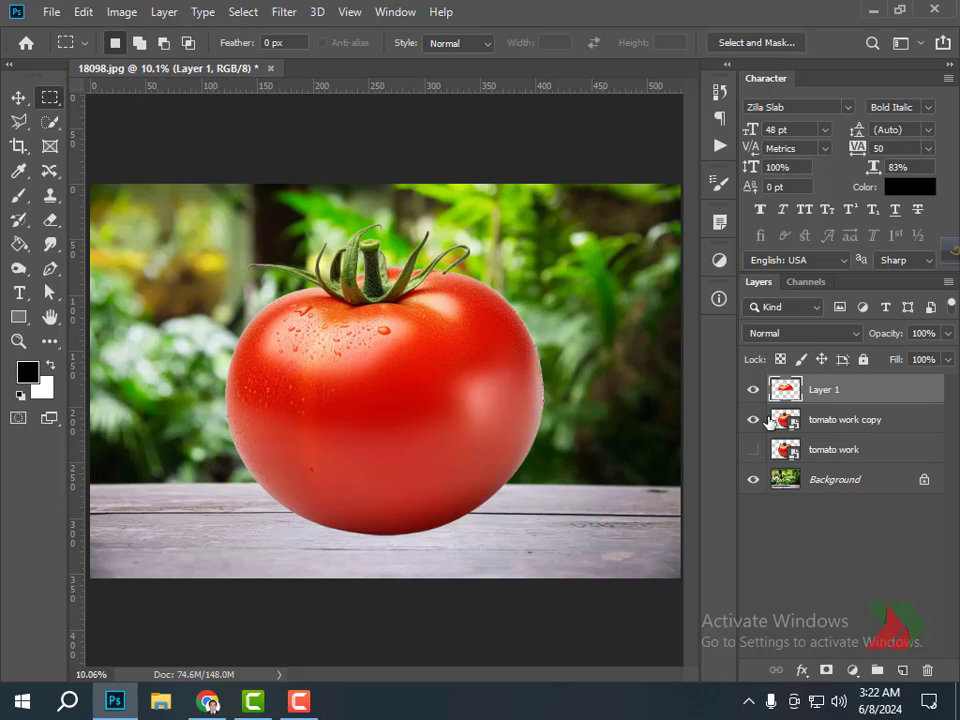
left_click(755, 419)
- Set the pasted half-tomato layer's blend mode to Screen and desaturate it
left_click(854, 336)
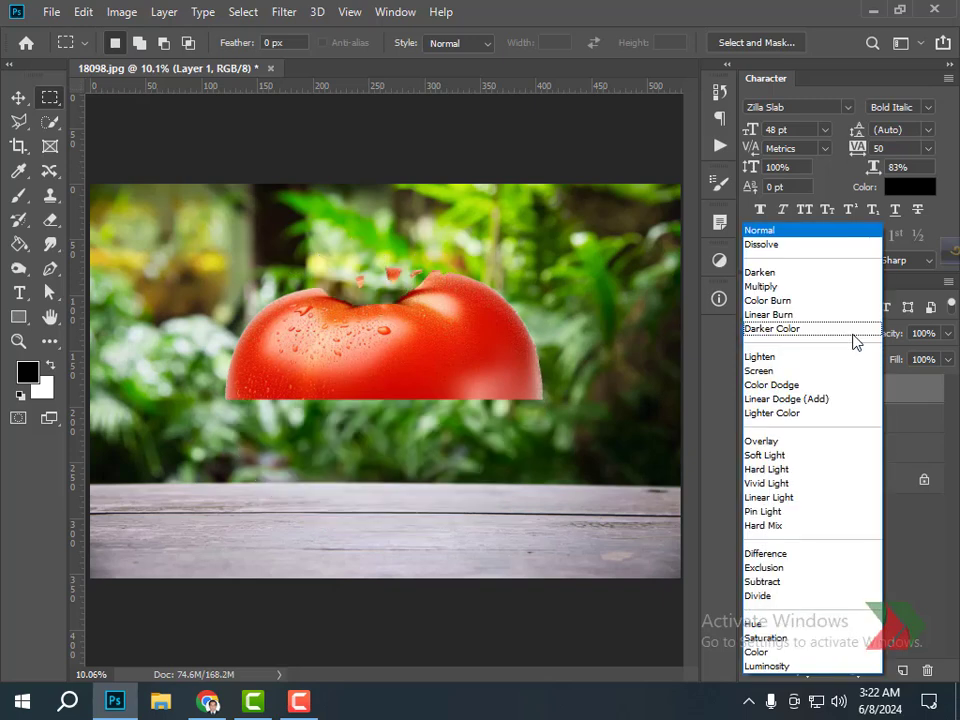
left_click(810, 371)
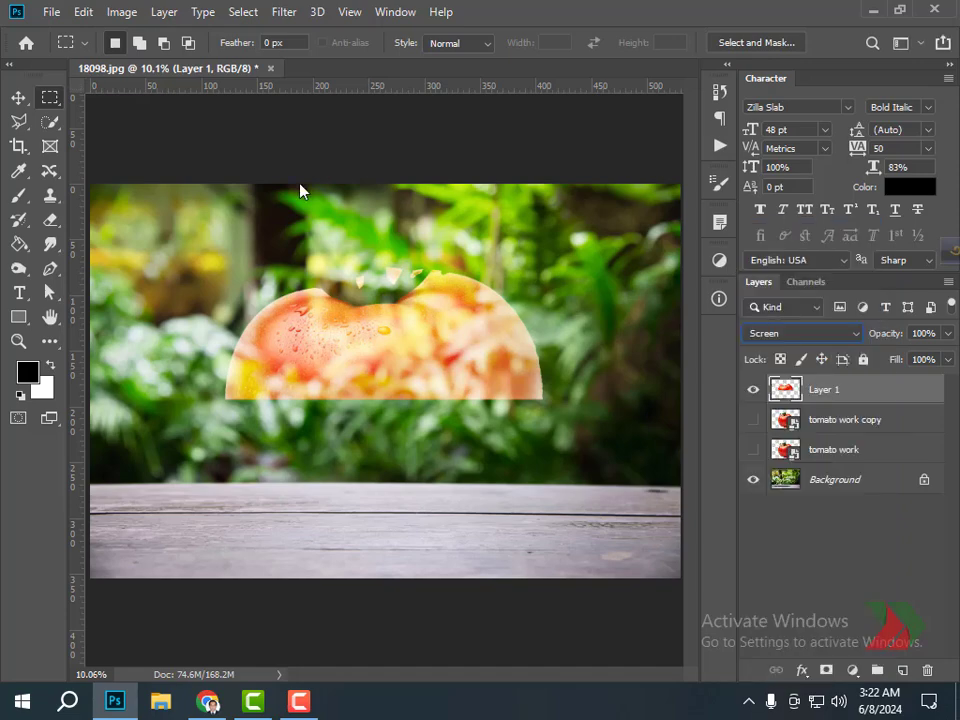
left_click(133, 11)
mouse_move(148, 62)
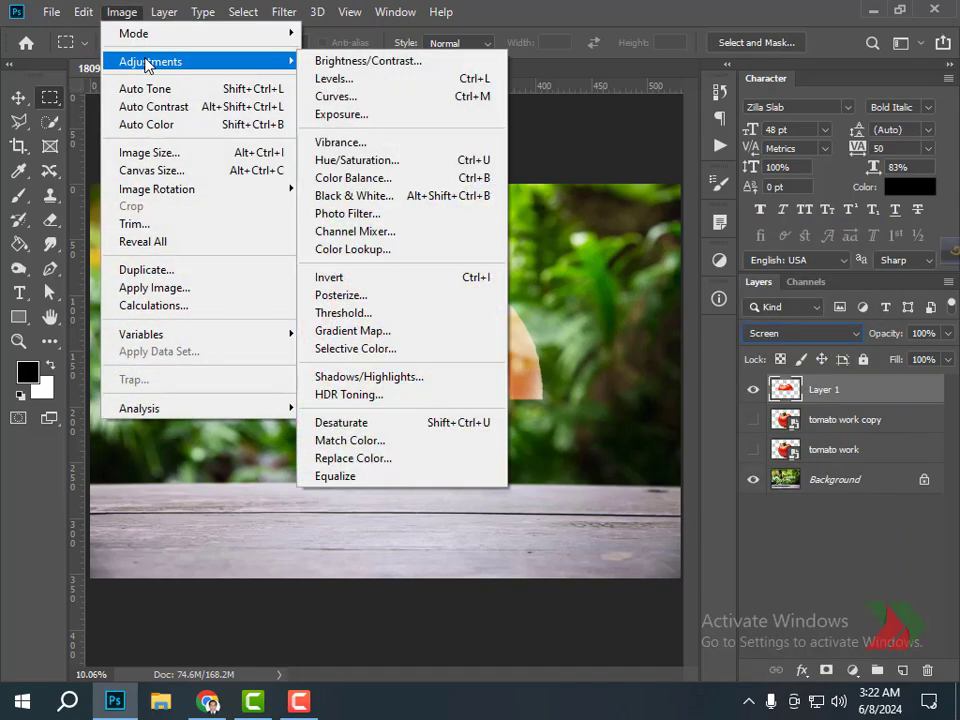
left_click(343, 424)
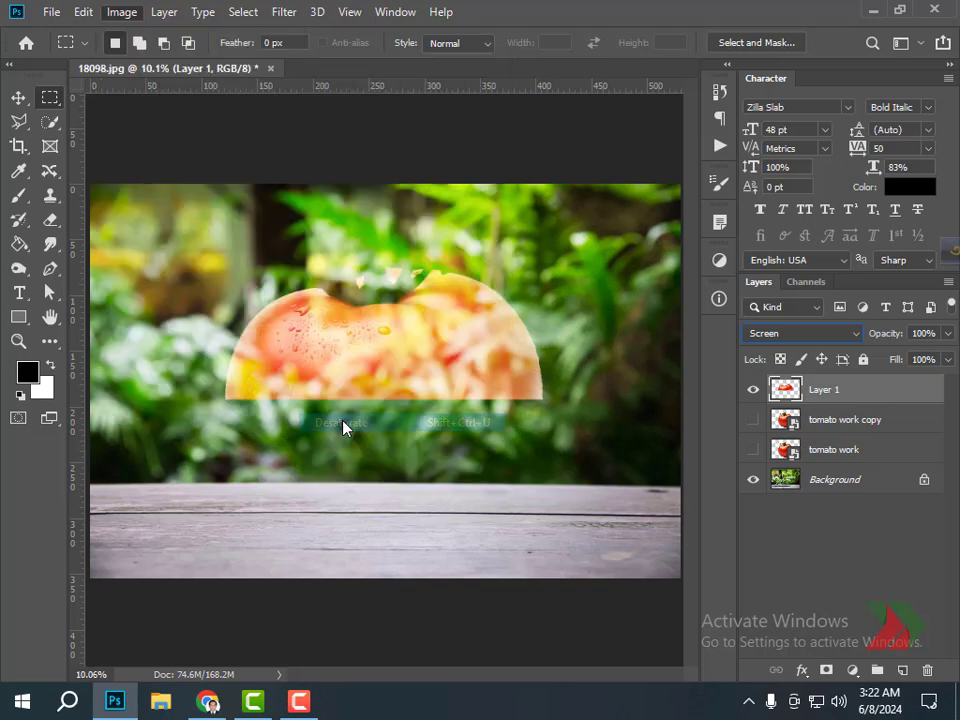
- Apply Levels to the half-tomato layer with a shadow input of 151 and a midtone value of 1.30
left_click(131, 14)
mouse_move(143, 64)
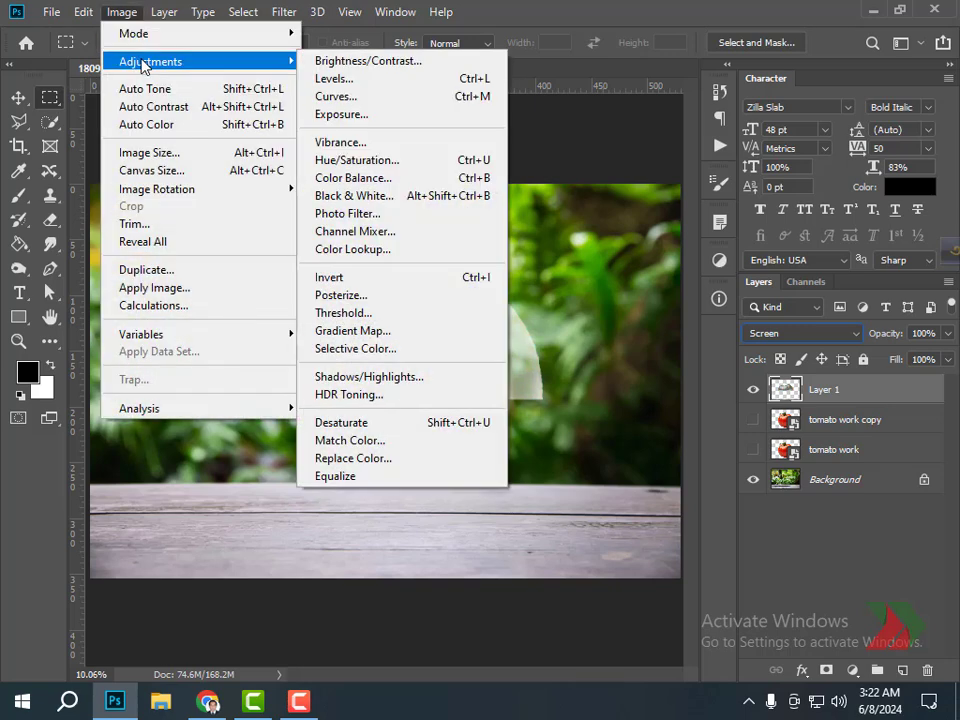
left_click(334, 79)
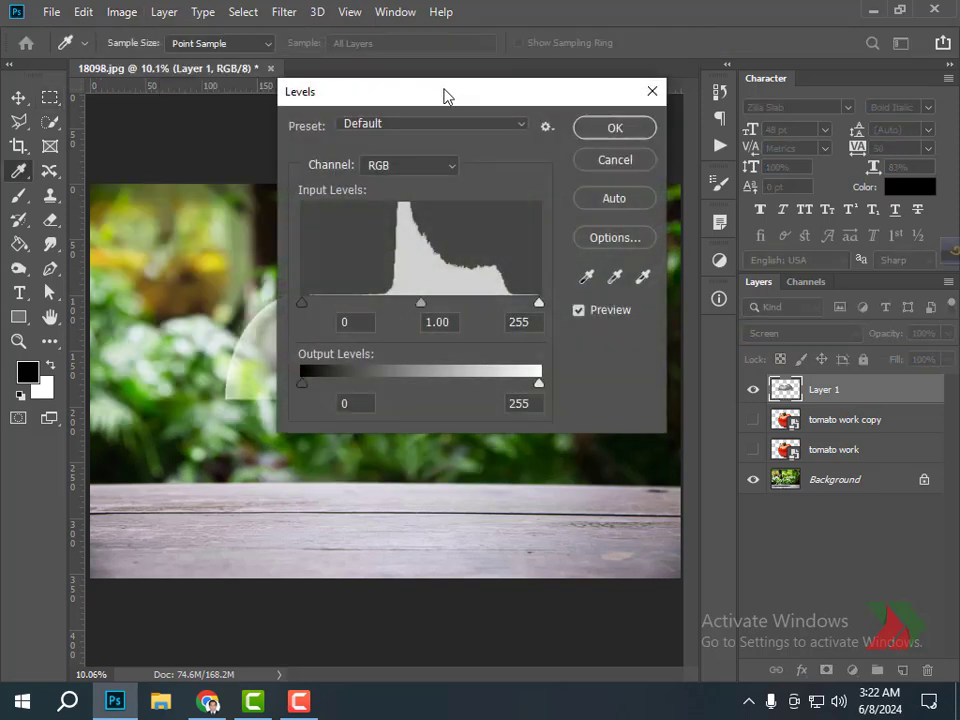
left_click_drag(445, 95, 742, 77)
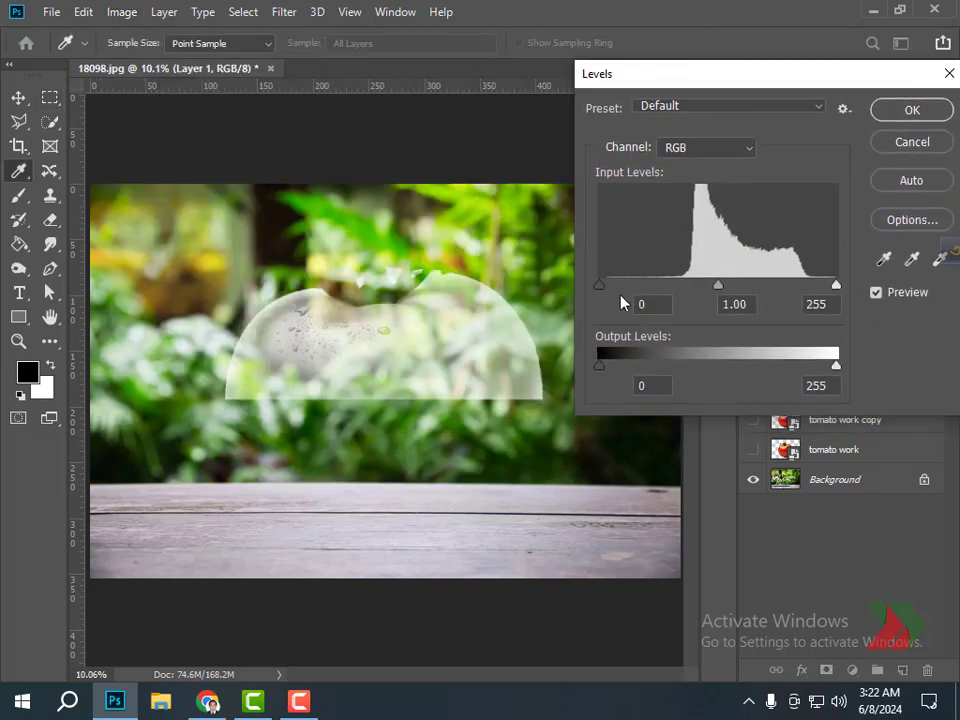
left_click_drag(597, 290, 741, 288)
left_click(776, 286)
left_click(779, 287)
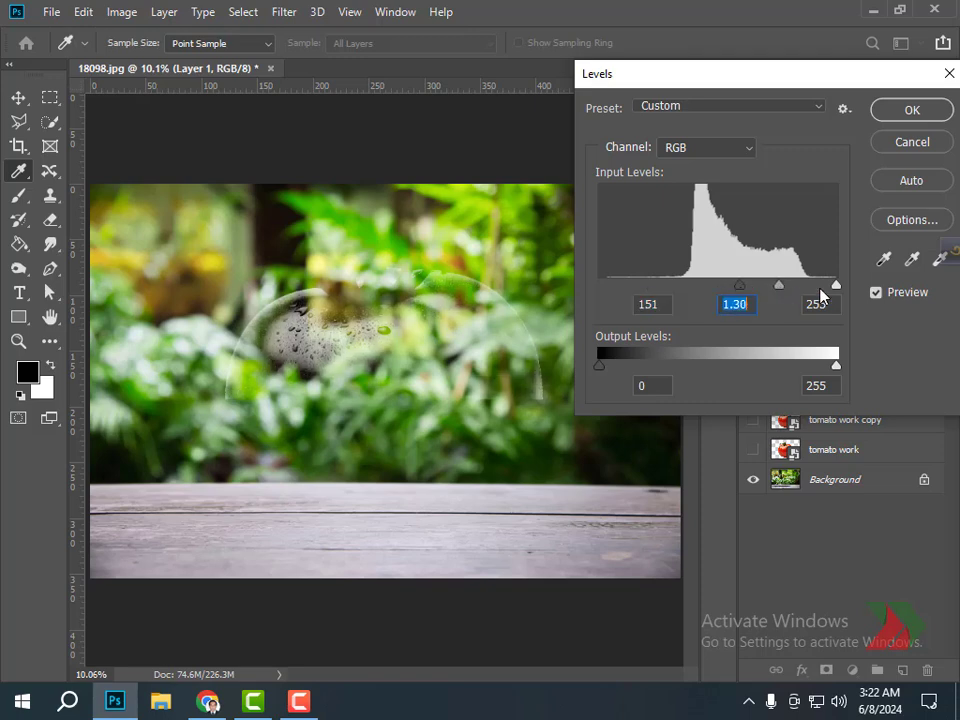
left_click(824, 287)
left_click(907, 112)
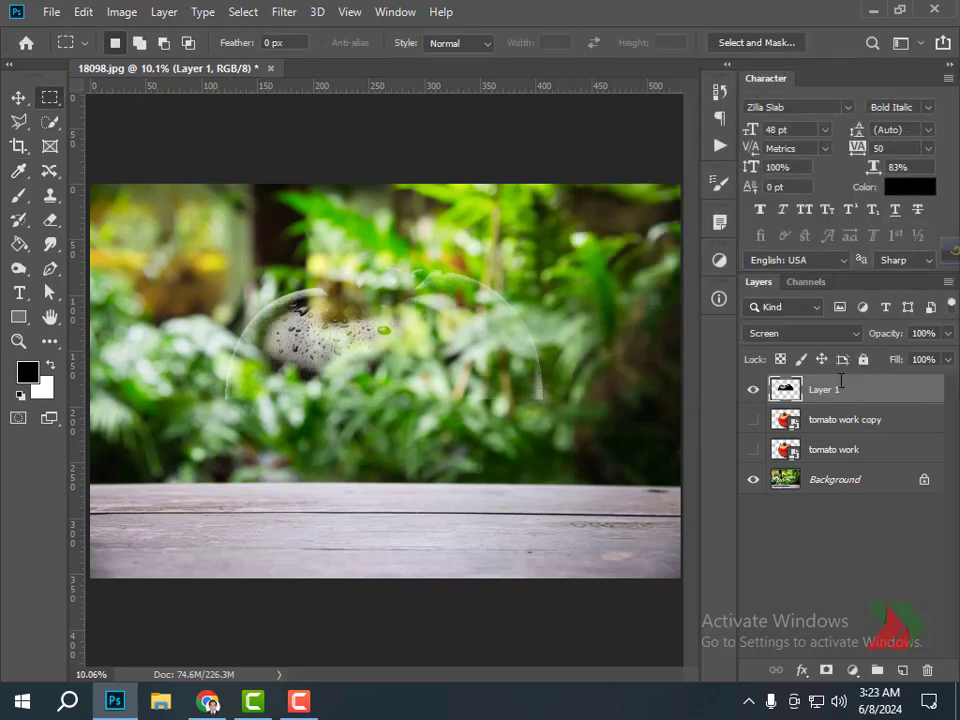
- Show "tomato work copy" and hide its upper red half with an inverted layer mask made from Layer 1's outline
left_click(790, 393, "ctrl")
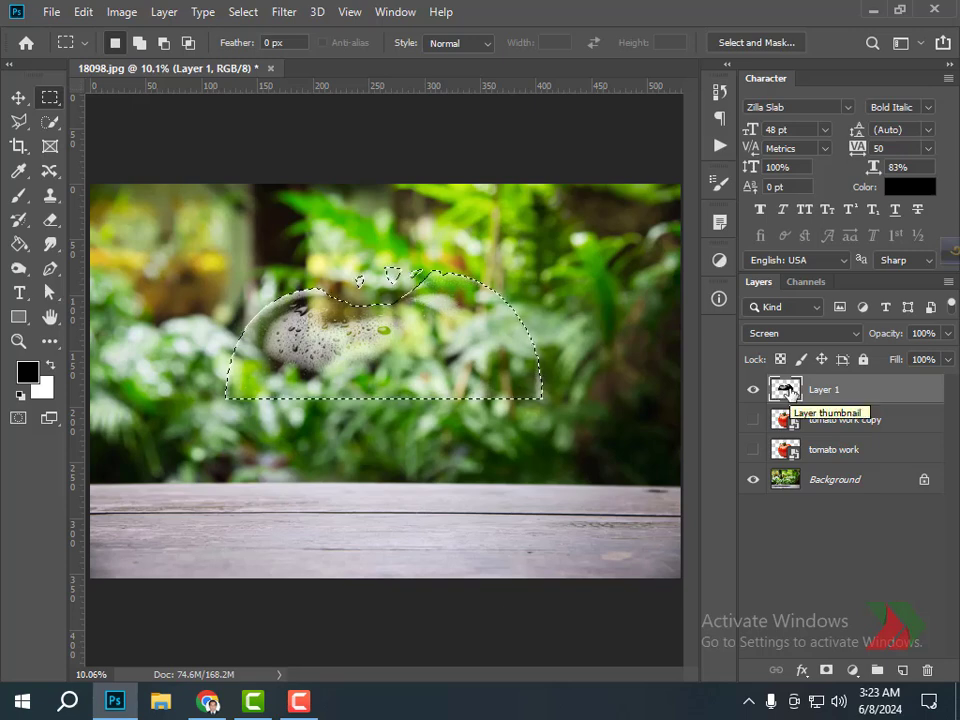
left_click(767, 423)
left_click(753, 419)
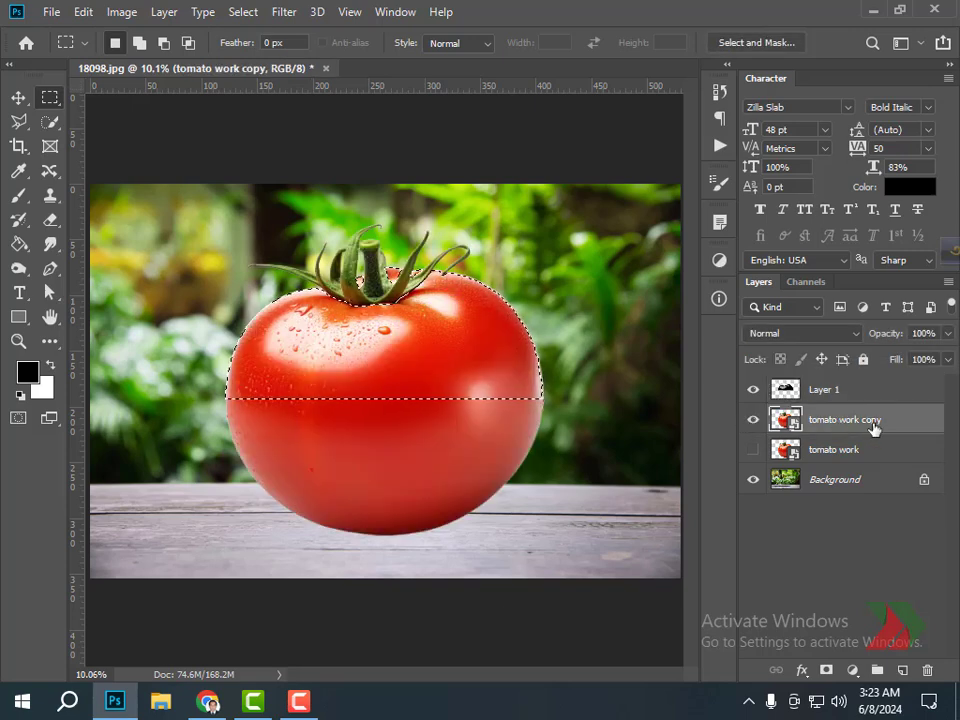
left_click(826, 672)
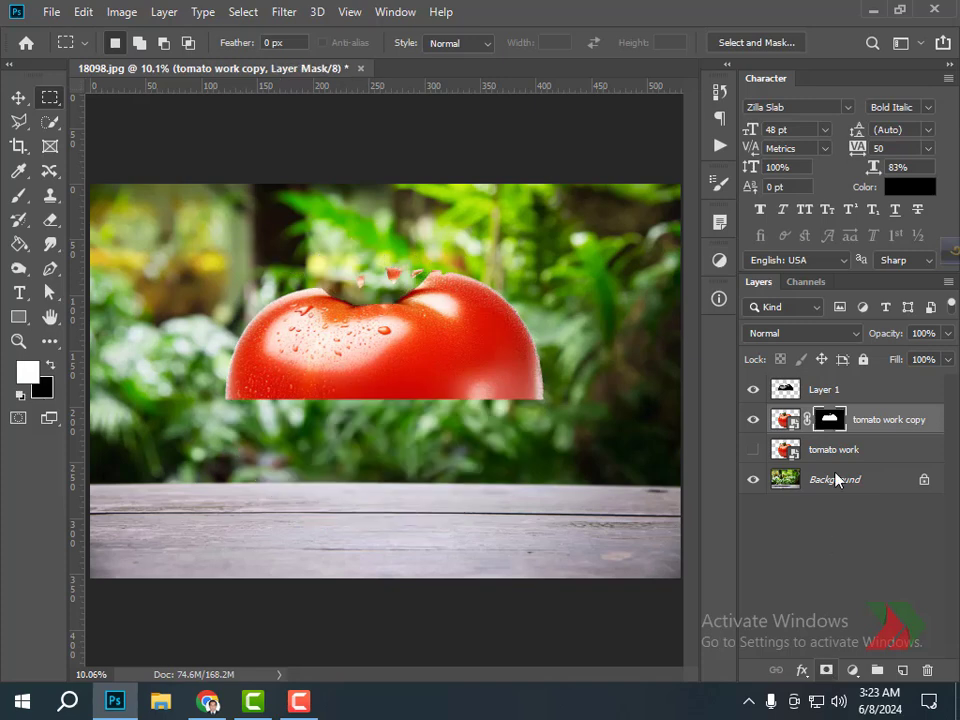
key("ctrl+i")
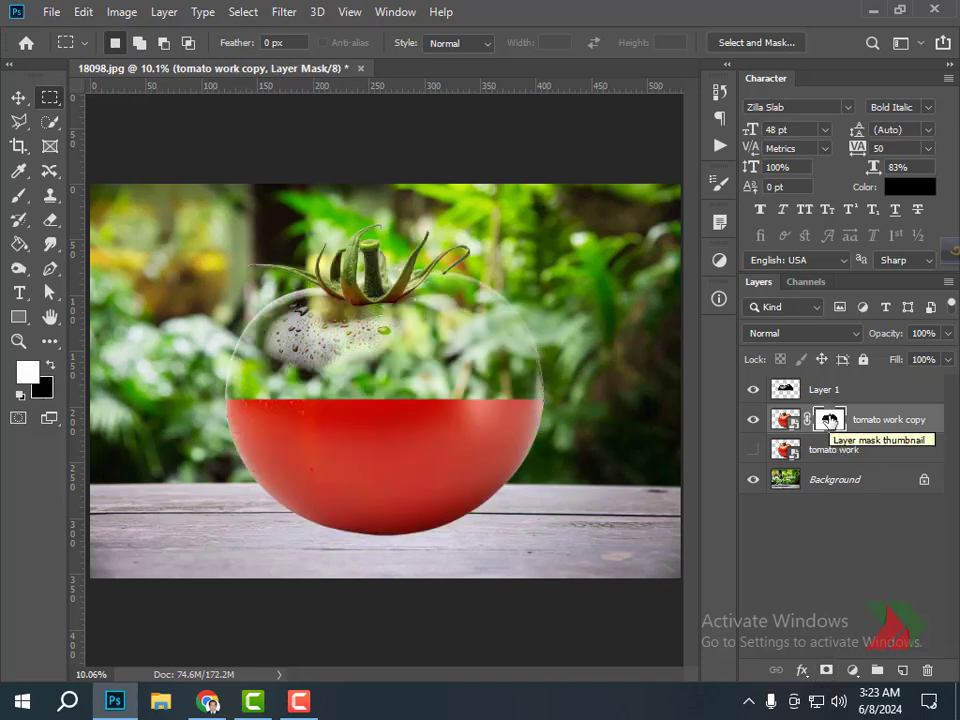
- Place the "tomato slice png" image as an embedded layer above "tomato work copy"
left_click(48, 11)
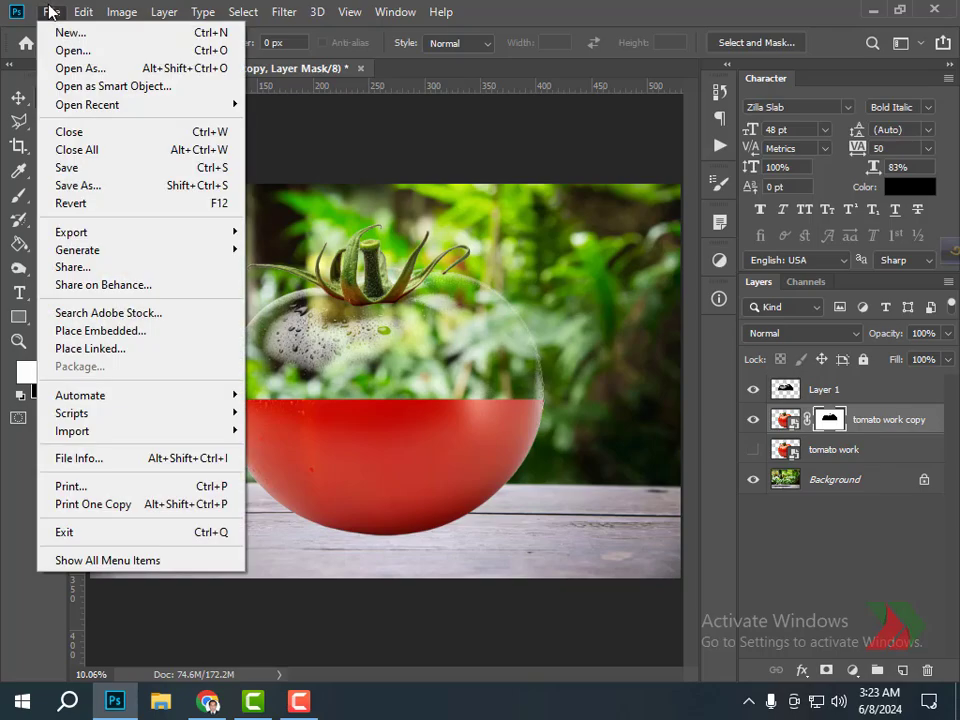
left_click(93, 331)
scroll(674, 163, "down", 5)
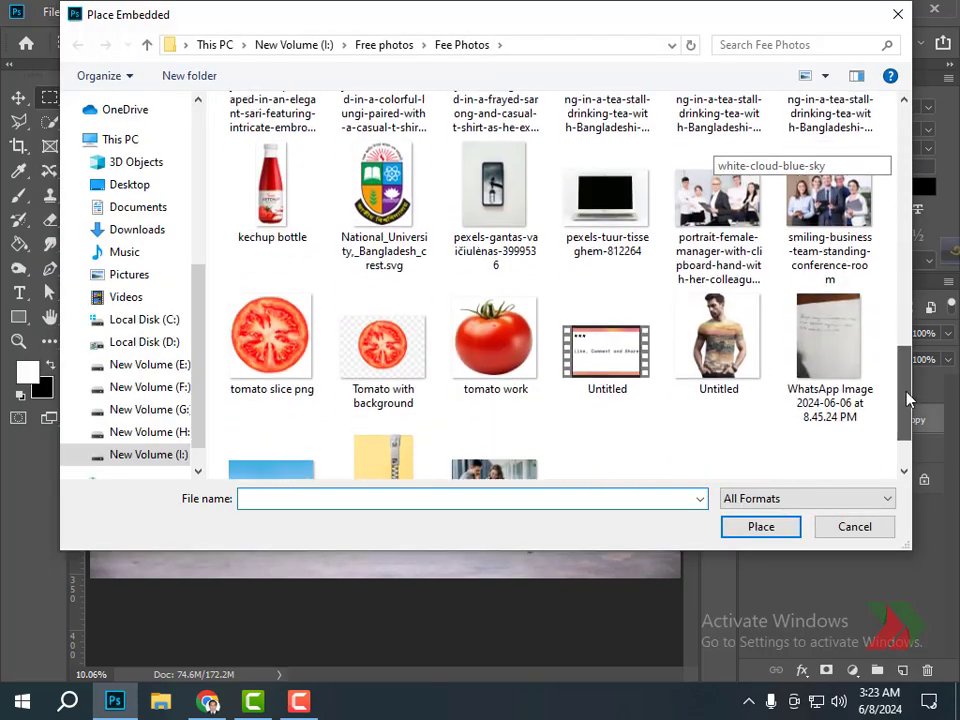
scroll(907, 398, "down", 3)
left_click(268, 253)
left_click(771, 536)
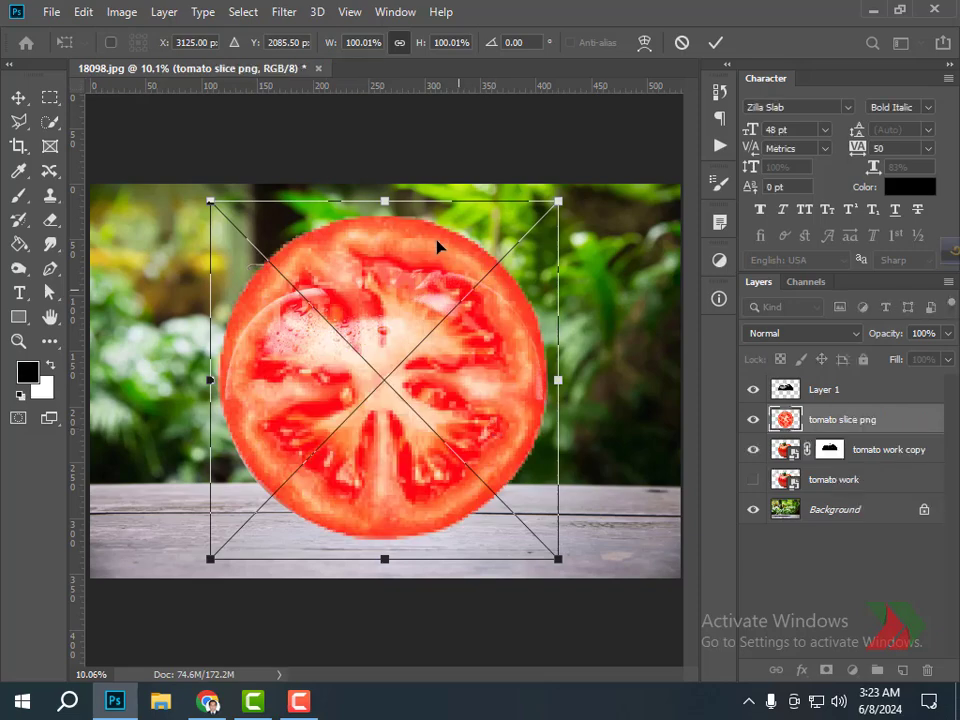
- Flatten the placed tomato slice to about 97% width and 17% height, fitting it over the cut face of the lower half
left_click_drag(385, 201, 381, 362)
left_click_drag(557, 394, 553, 394)
mouse_move(210, 394)
left_mouse_down()
mouse_move(225, 394)
mouse_move(213, 397)
left_mouse_up()
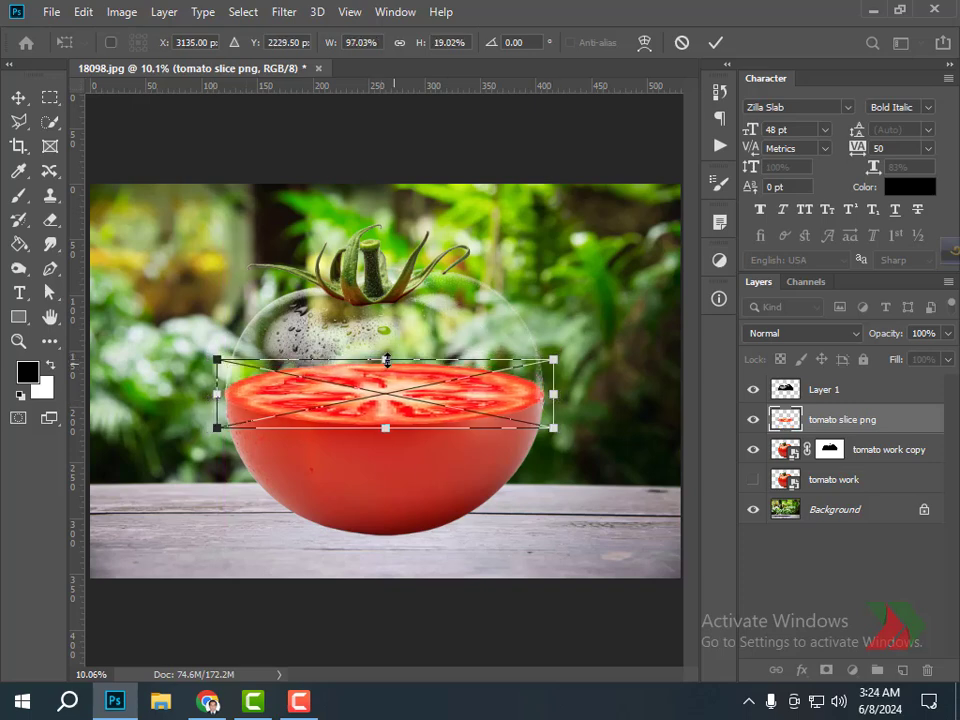
left_click_drag(385, 359, 385, 366)
- Warp the tomato slice slightly so its upper and lower edges follow the tomato's cut rim, and commit the placement
right_click(437, 404)
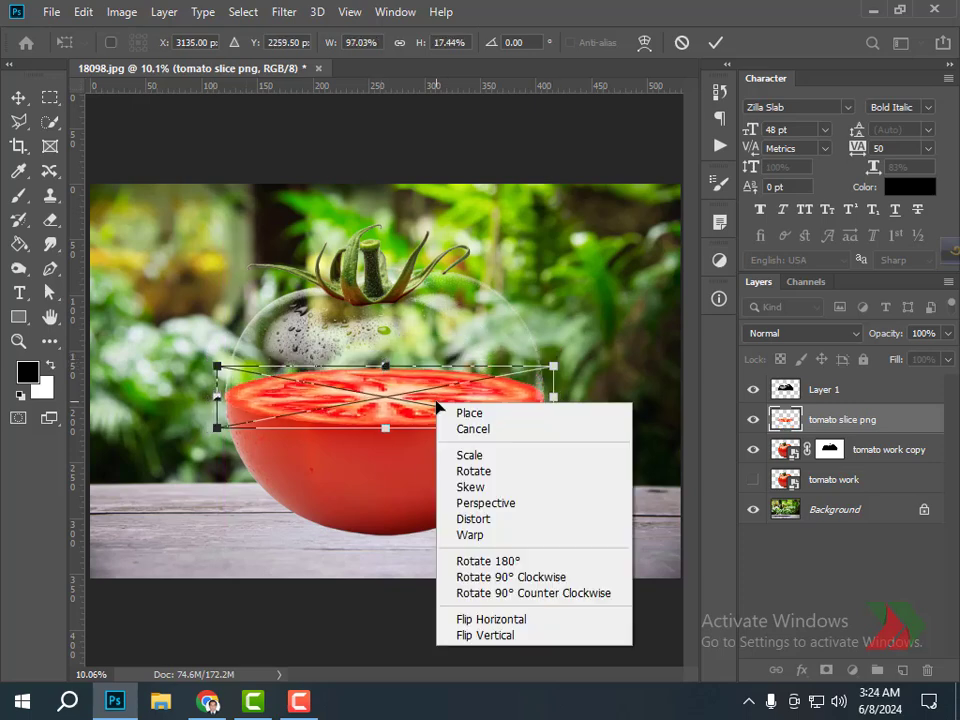
left_click(478, 536)
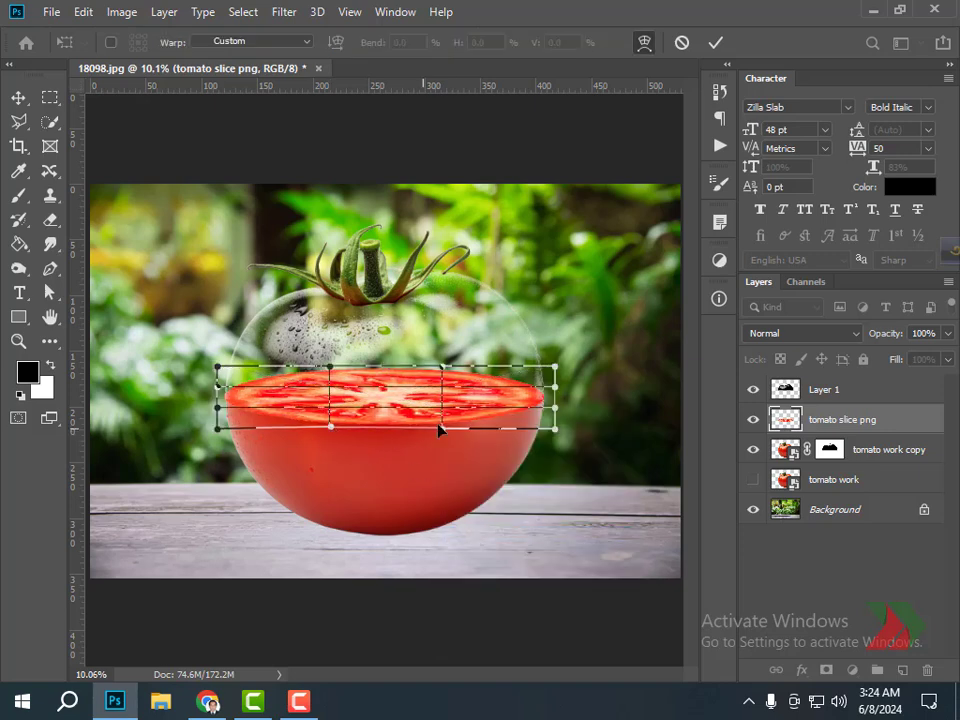
left_click_drag(331, 366, 331, 370)
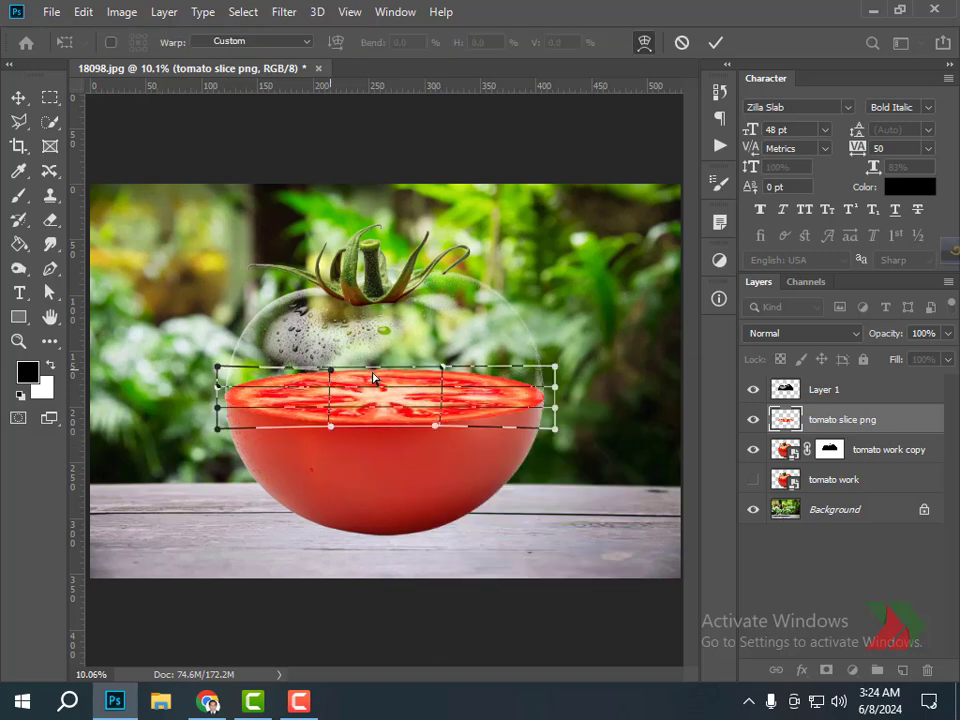
left_click_drag(441, 372, 442, 375)
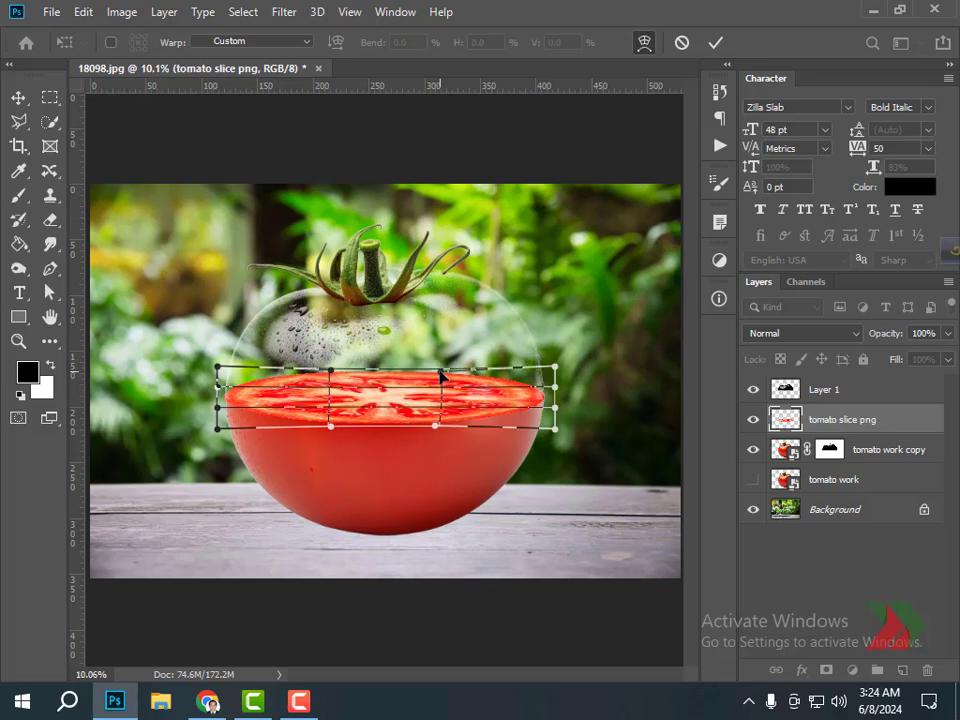
left_click(715, 44)
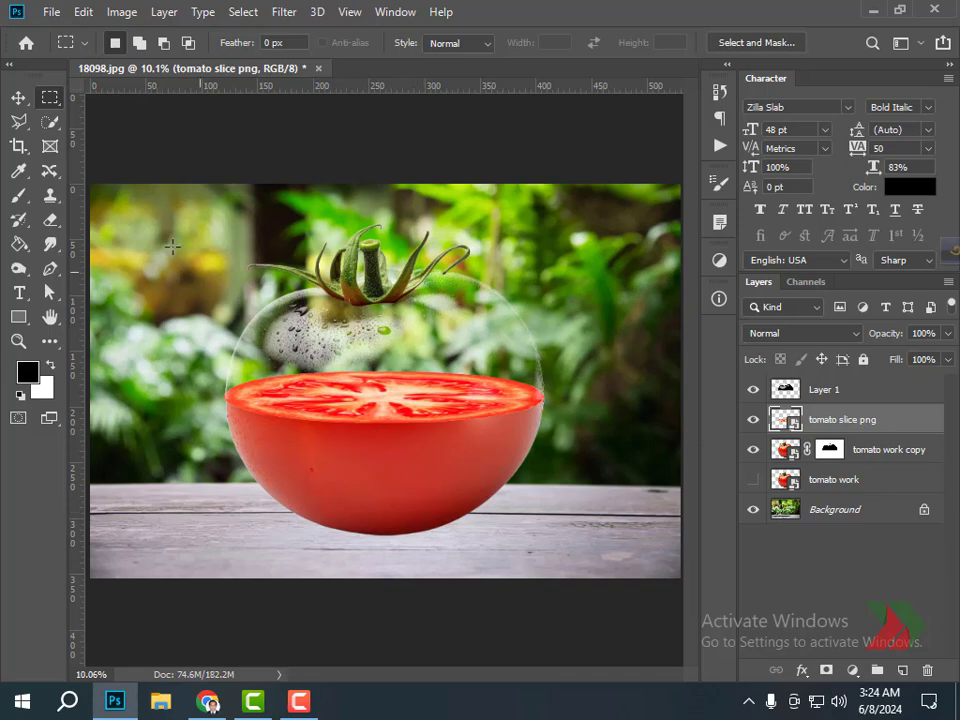
- Place the "kechup bottle" image as an embedded layer above "tomato slice png"
left_click(51, 12)
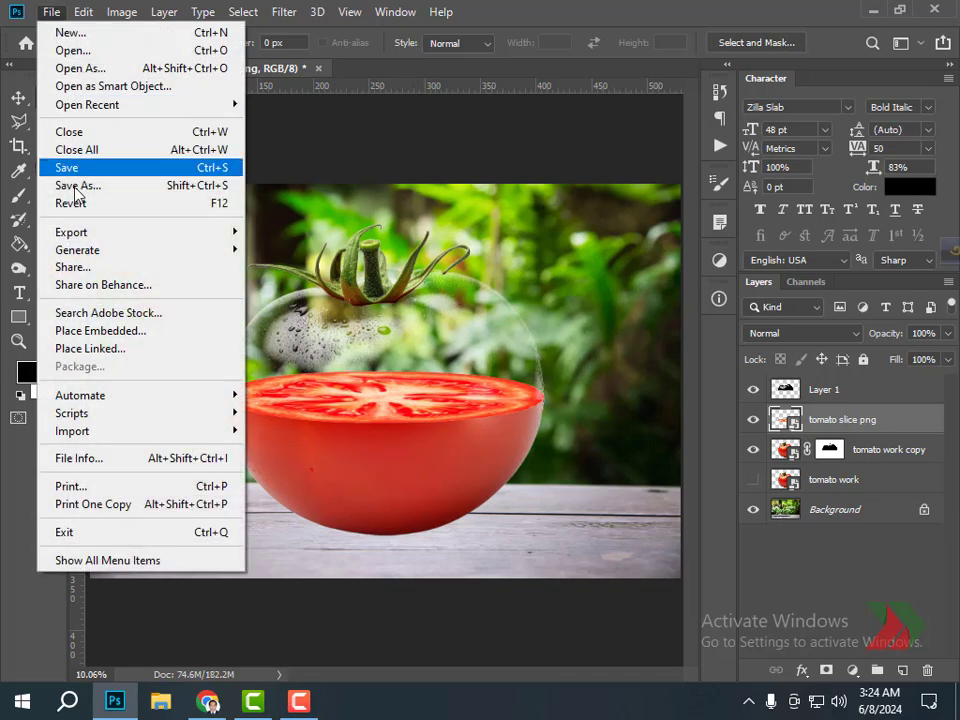
left_click(94, 331)
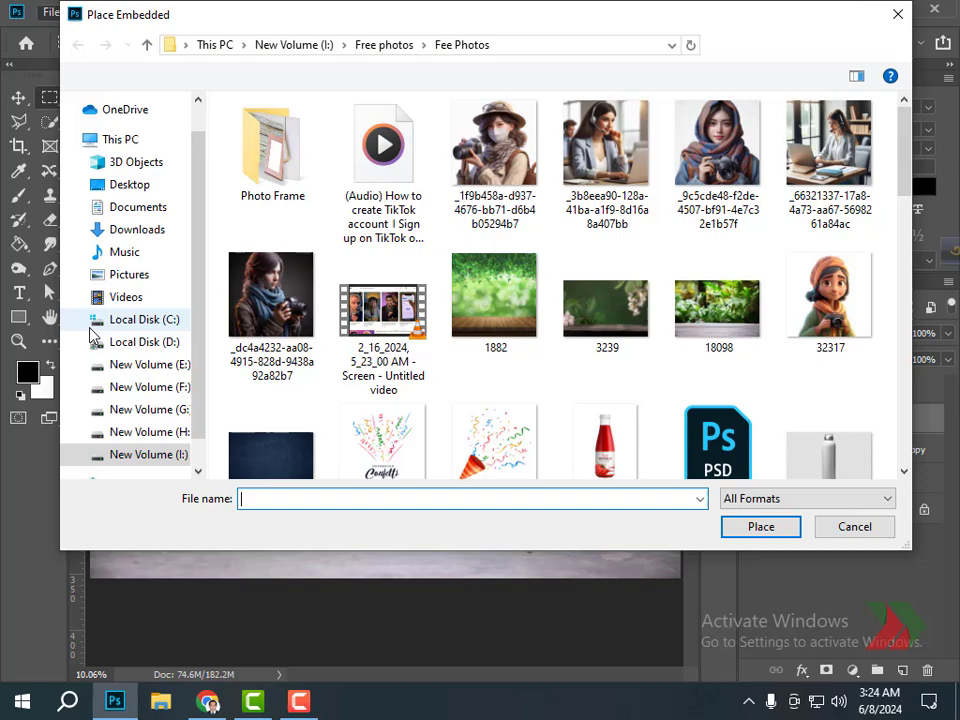
left_click_drag(901, 133, 900, 357)
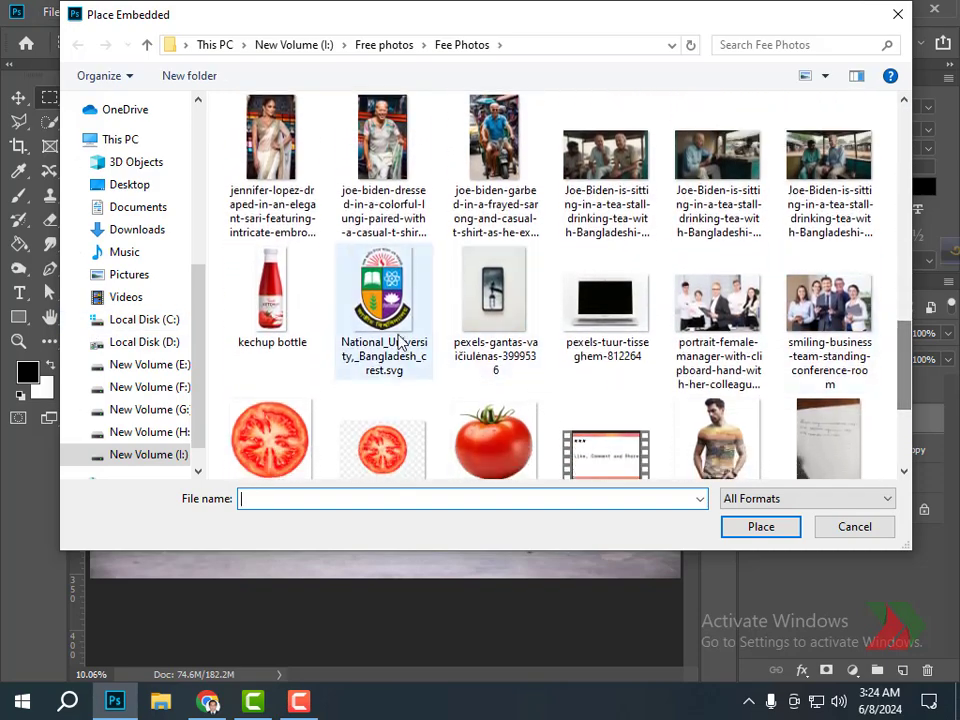
left_click(270, 300)
left_click(761, 530)
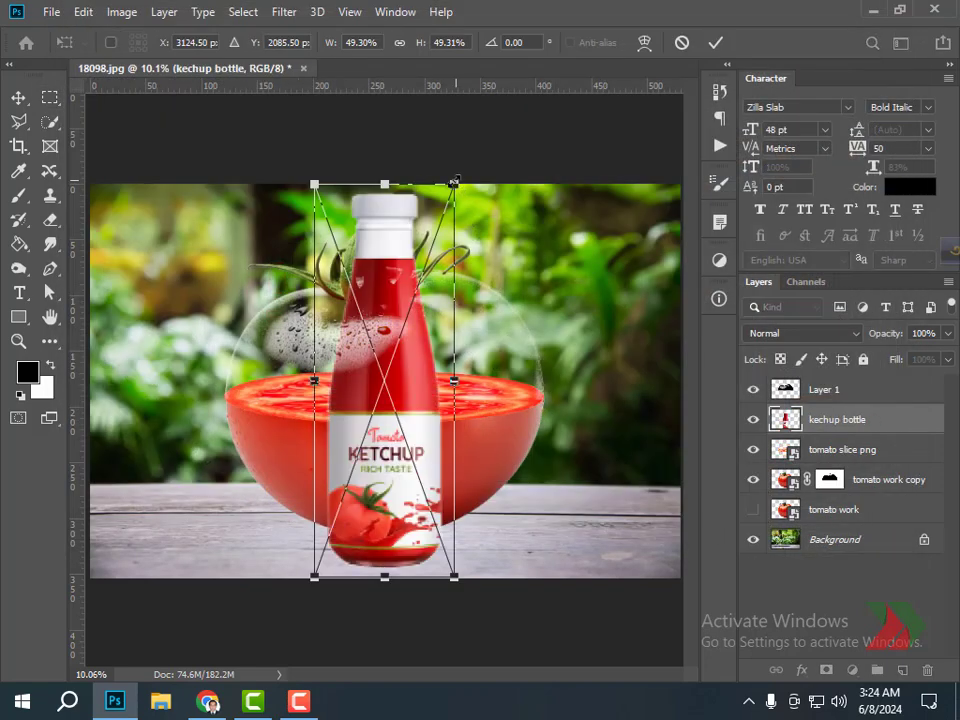
- Scale the ketchup bottle down to about 12% and stand it on the centre of the tomato slice
left_click_drag(455, 183, 403, 317)
left_click_drag(396, 378, 395, 353)
left_click_drag(404, 302, 405, 309)
left_click(716, 45)
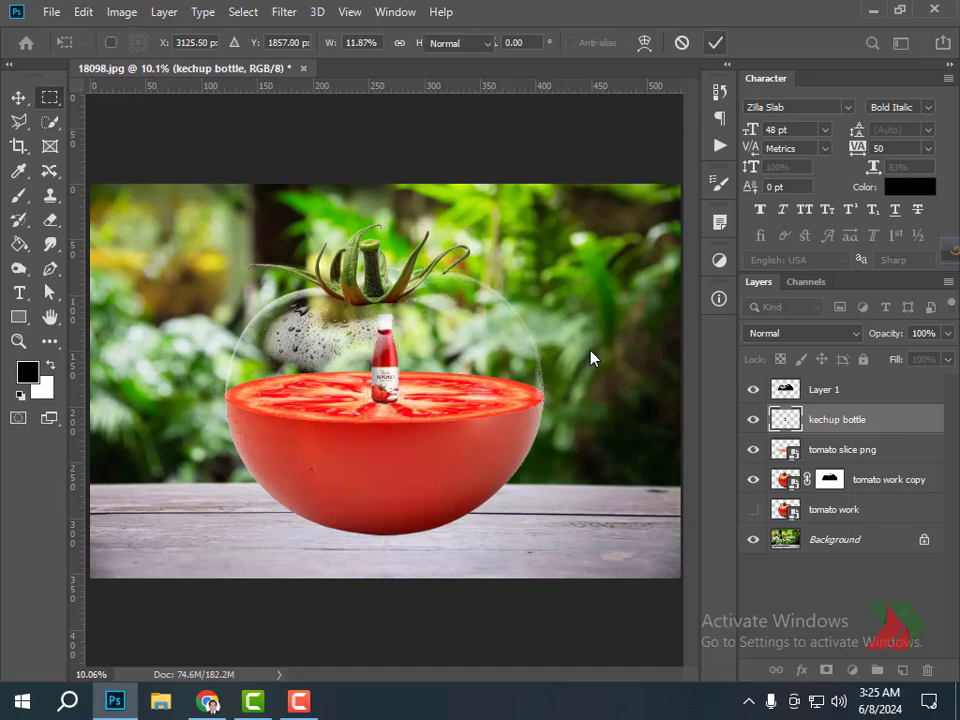
- Add a Gradient fill layer above "kechup bottle" and set its style to Radial
left_click(903, 669)
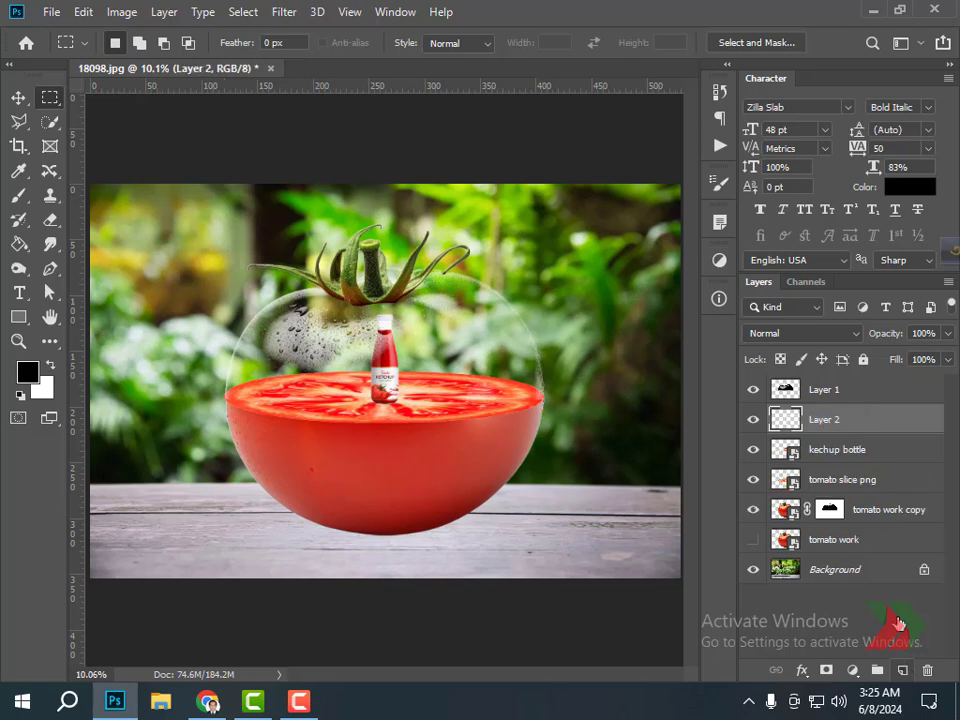
left_click(852, 669)
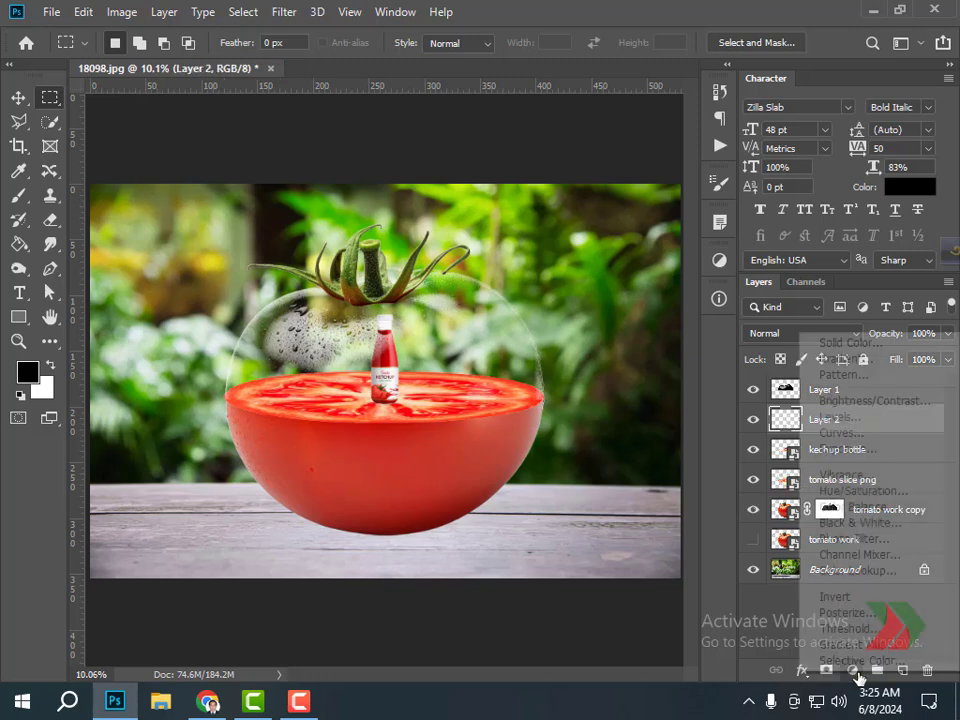
left_click(840, 358)
left_click(703, 198)
left_click(684, 212)
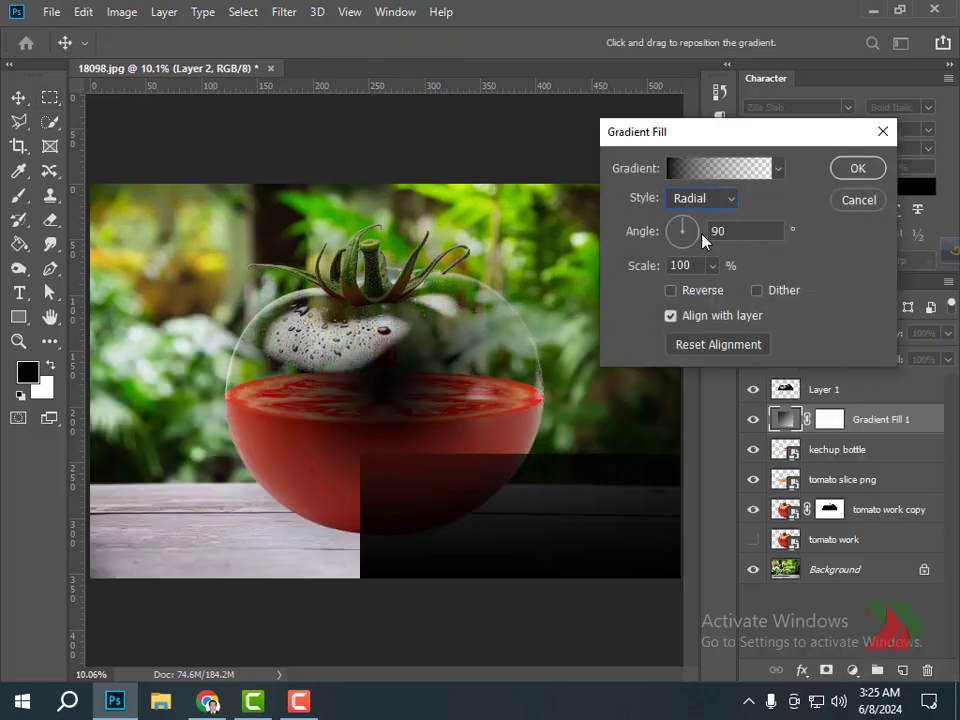
- Change the fill gradient's starting colour stop from black to a near-white tint
left_click(719, 168)
left_click(506, 418)
left_click(596, 501)
left_click(726, 58)
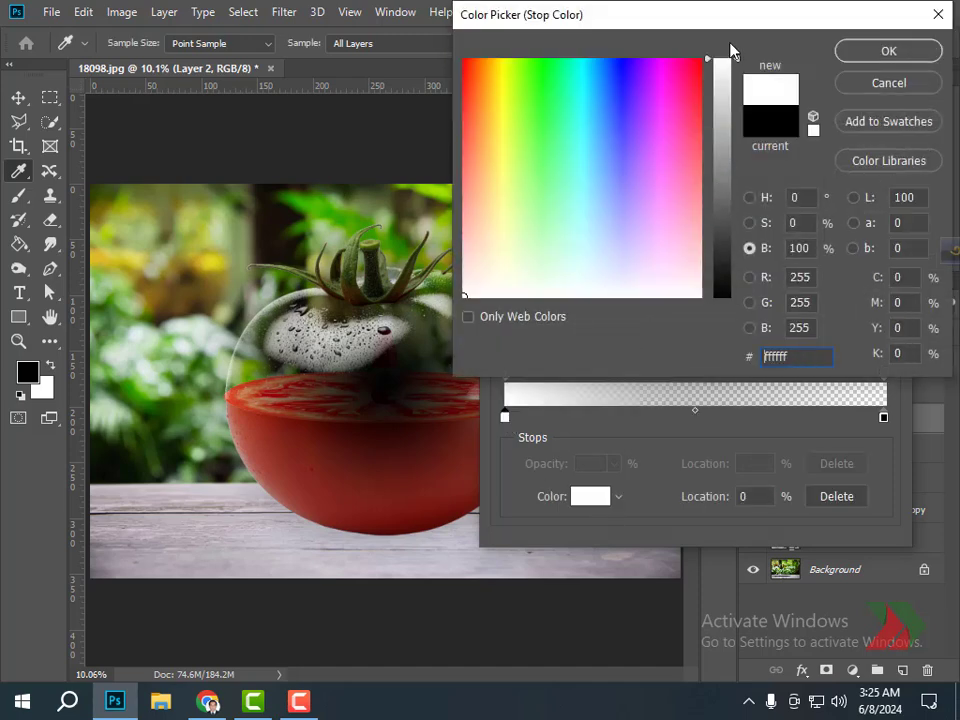
left_click(481, 292)
left_click(889, 51)
- Set the gradient's end colour stop to a yellow sampled from the blurred background and accept the gradient
left_click(883, 417)
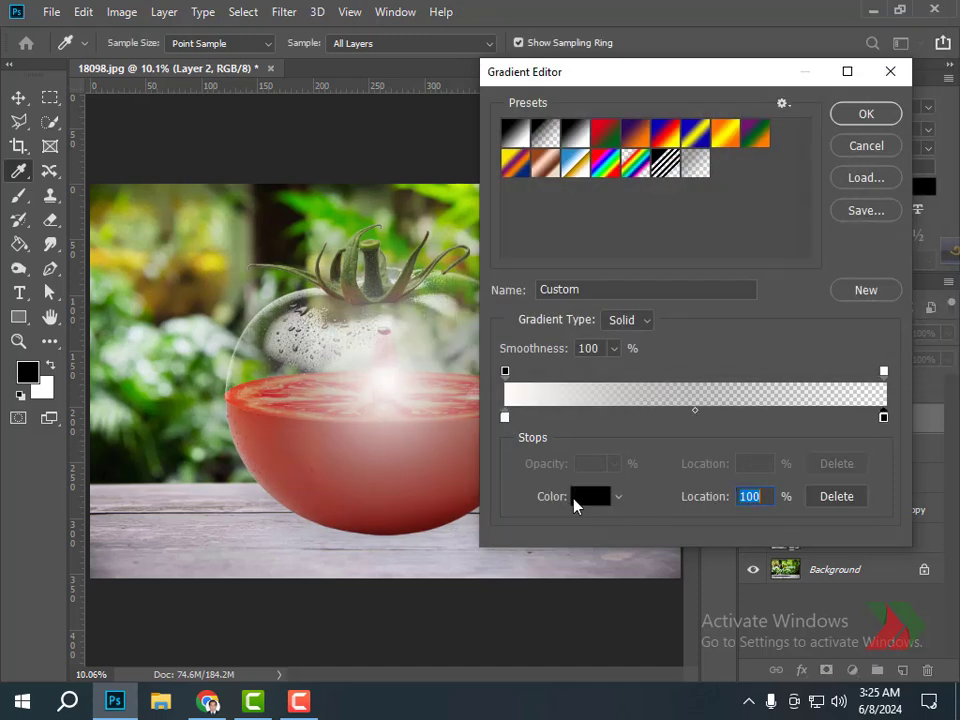
left_click(590, 496)
left_click(221, 246)
left_click(889, 51)
left_click(864, 114)
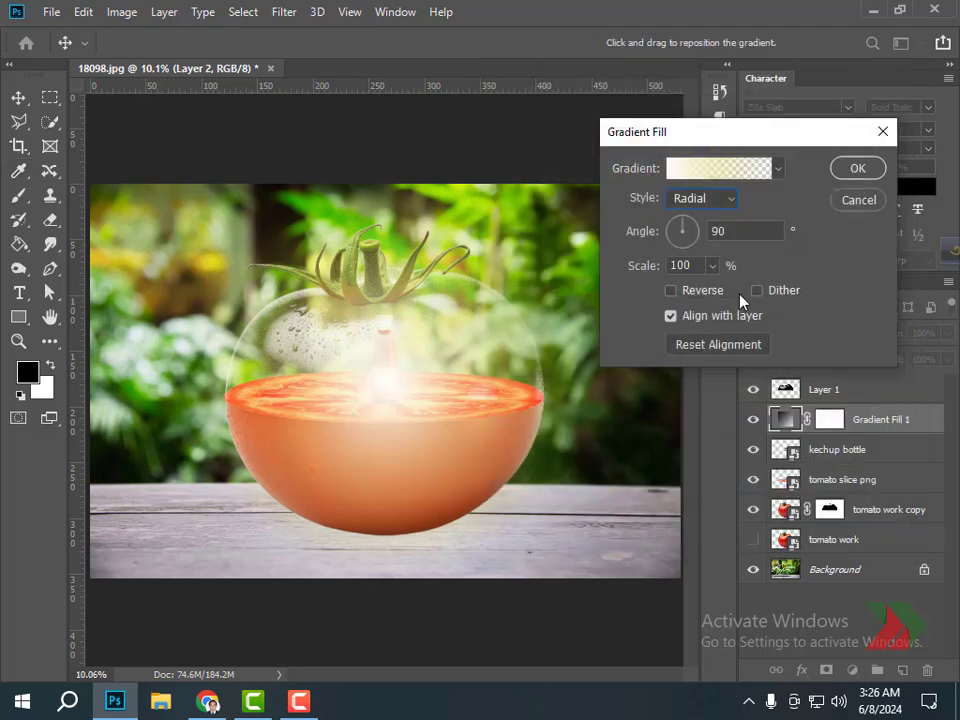
- Move the radial glow to the photo's upper-left corner area and set its scale to 110%
left_click_drag(401, 404, 130, 240)
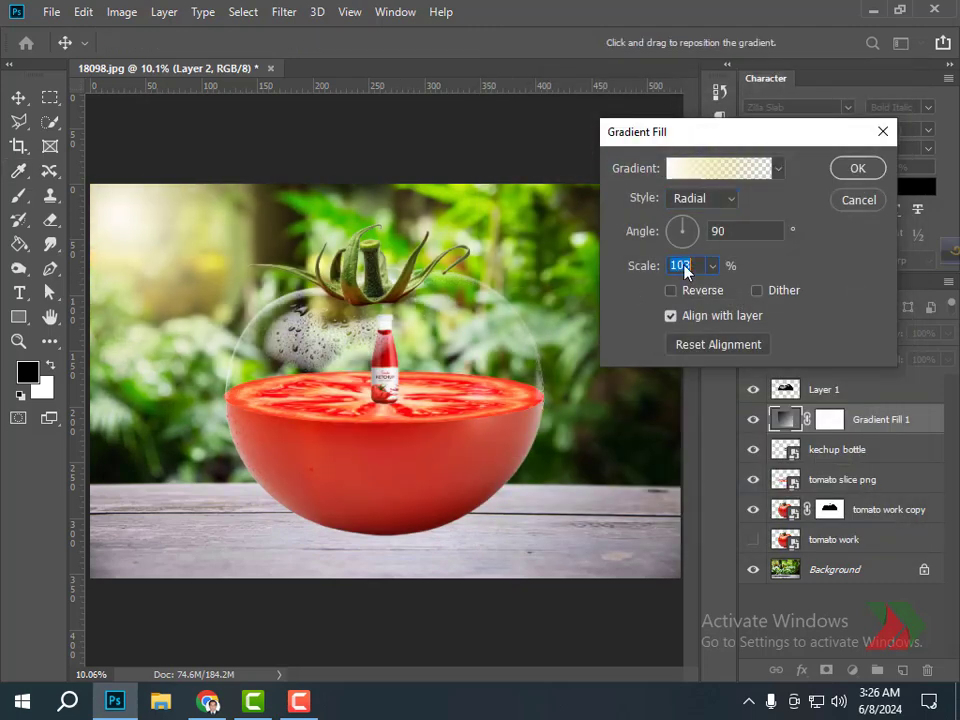
scroll(688, 268, "up", 5)
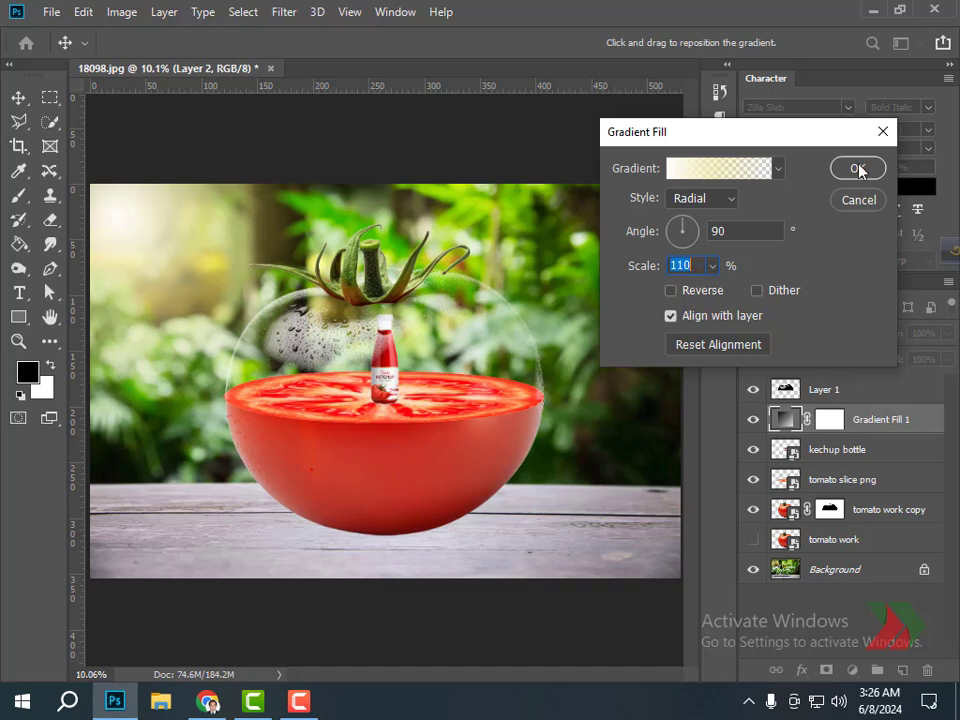
left_click(859, 169)
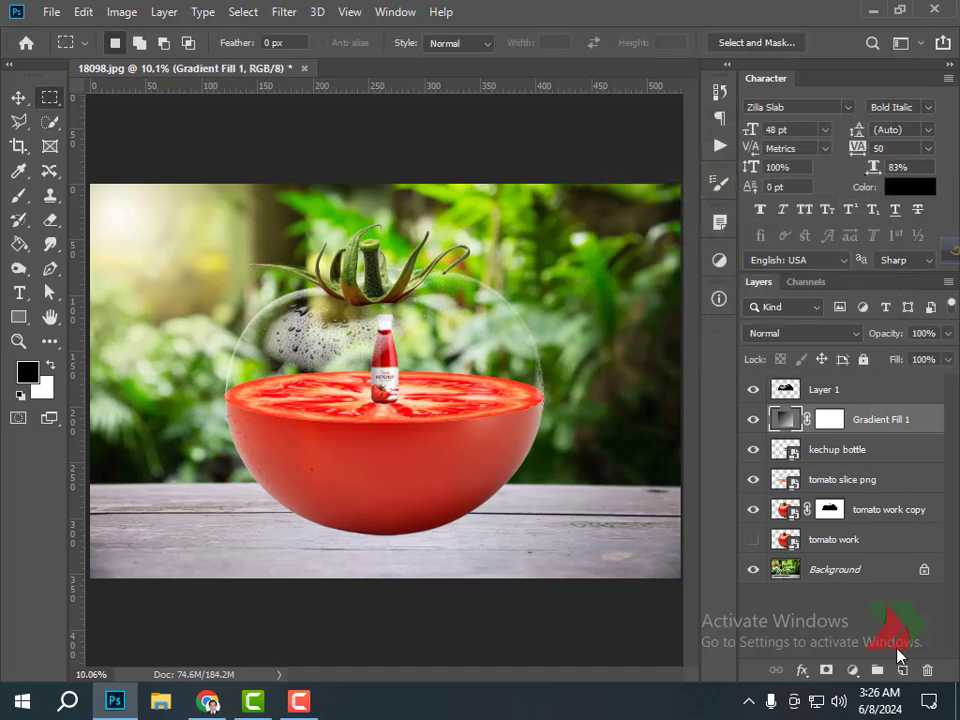
- Add a second Gradient fill layer above Gradient Fill 1 with the Radial style
left_click(902, 671)
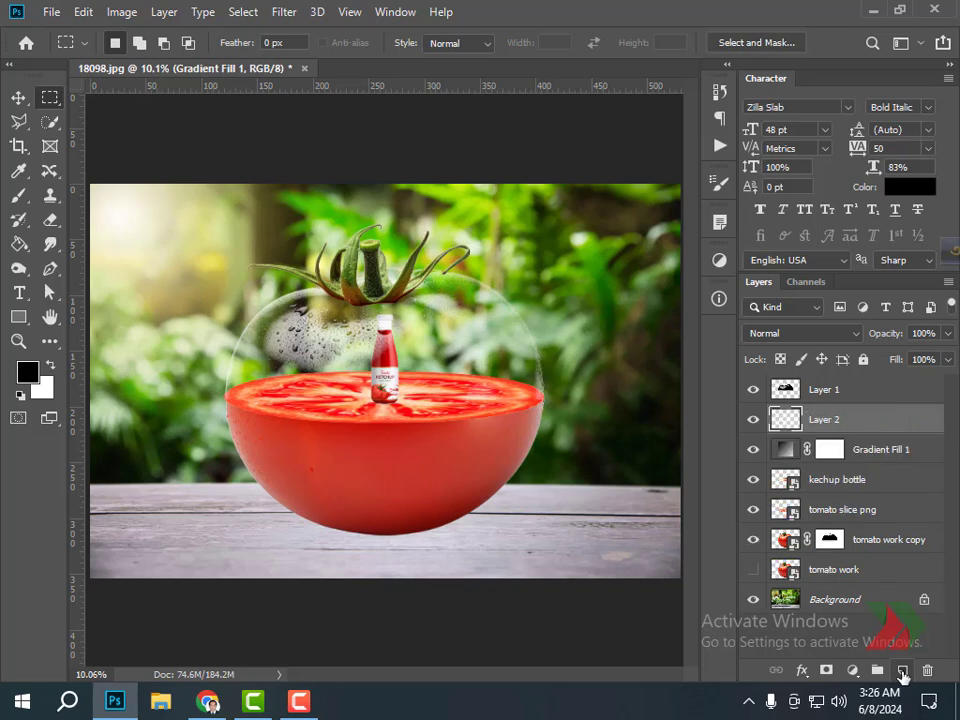
left_click(852, 671)
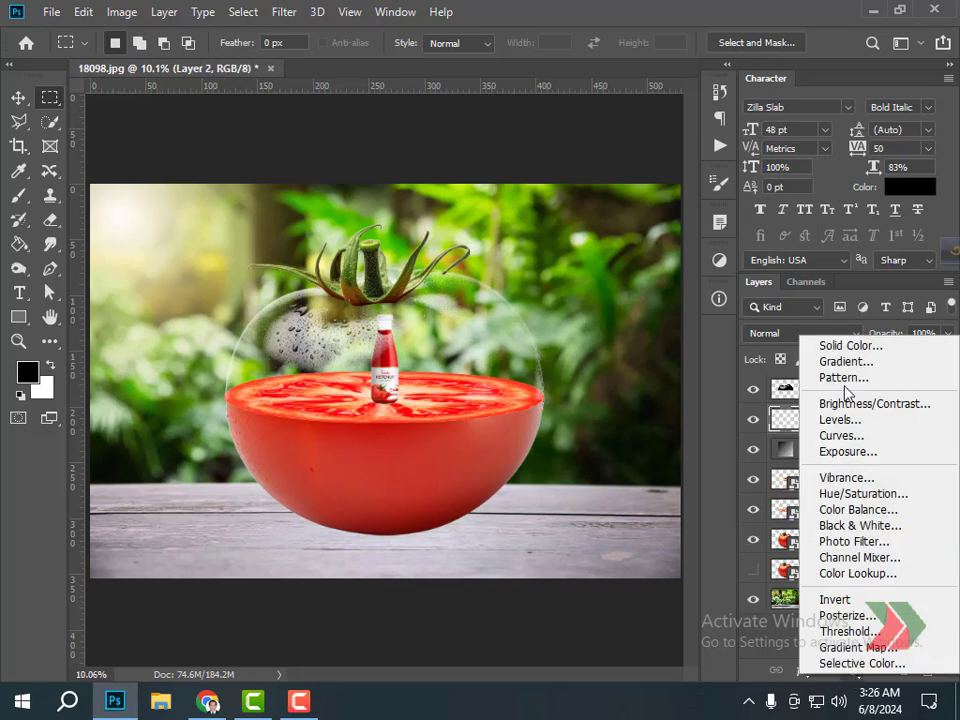
left_click(842, 359)
left_click(718, 199)
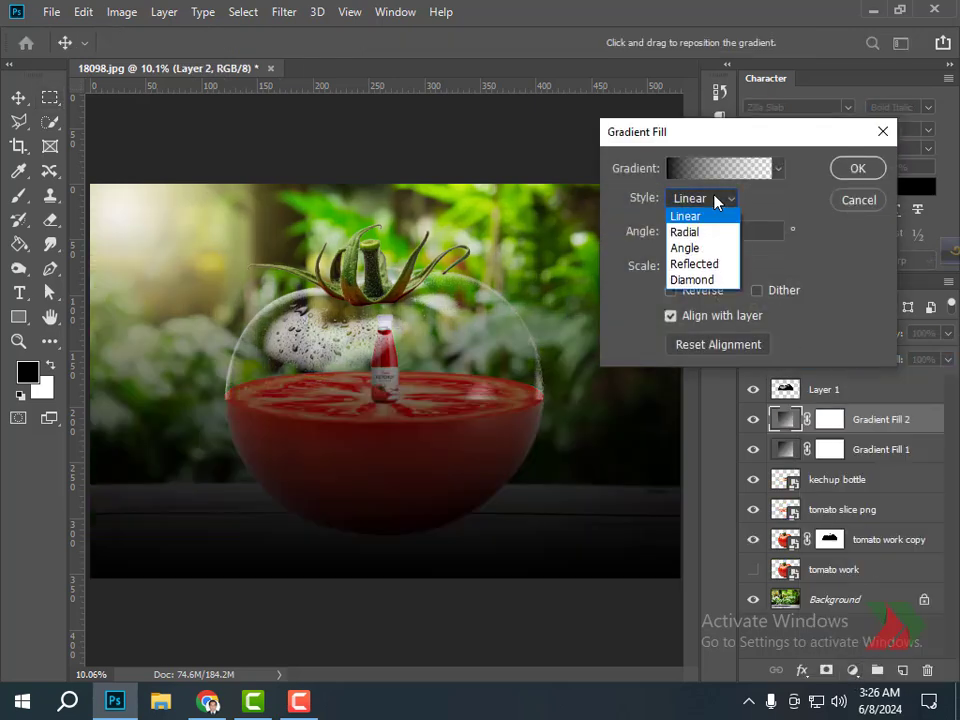
left_click(716, 231)
- Set the second gradient's starting colour stop to the pale peach fff2e5
left_click(715, 172)
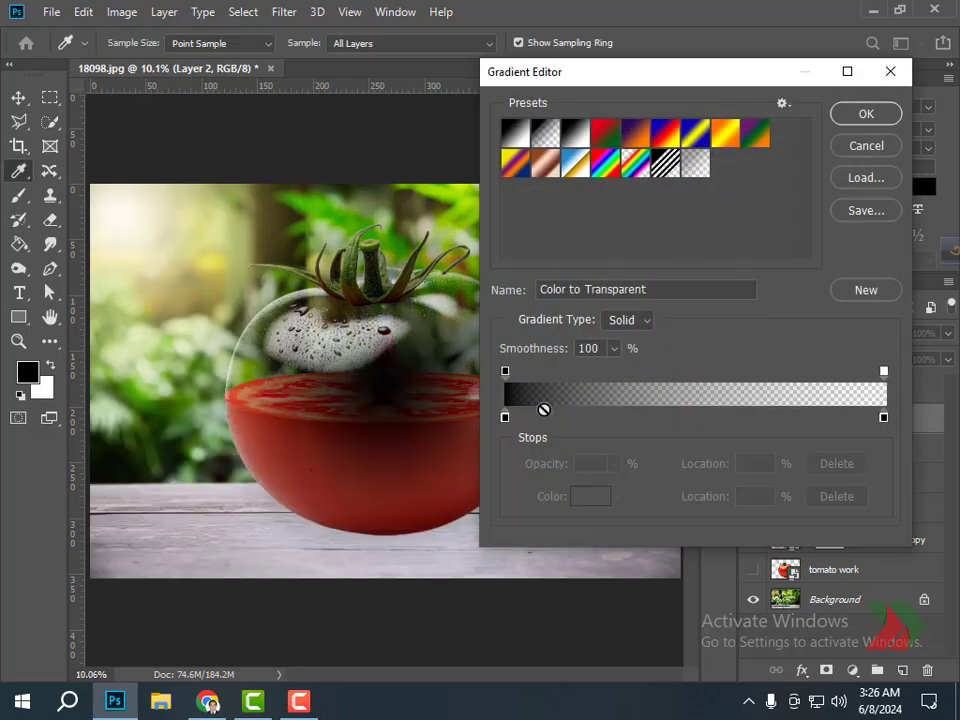
left_click(505, 418)
left_click(585, 497)
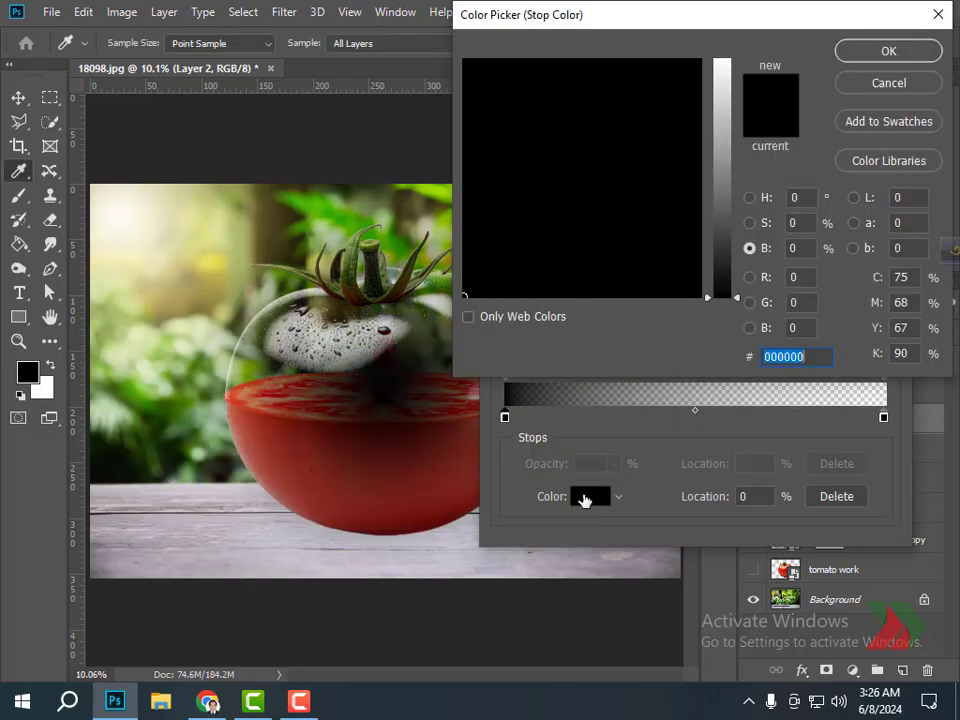
left_click_drag(722, 76, 729, 57)
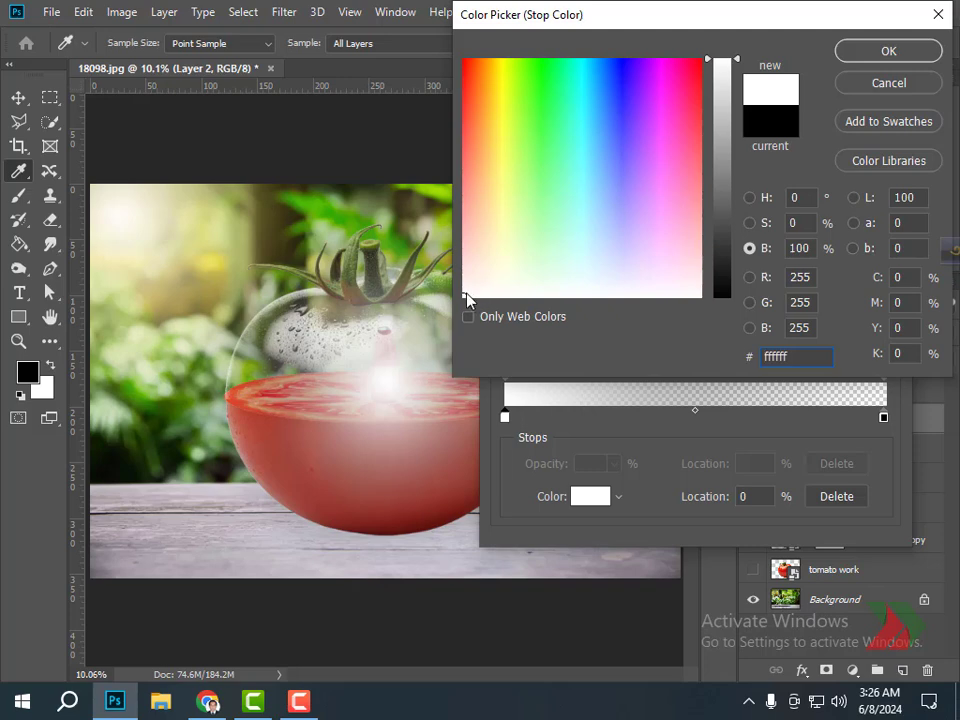
left_click_drag(466, 298, 484, 272)
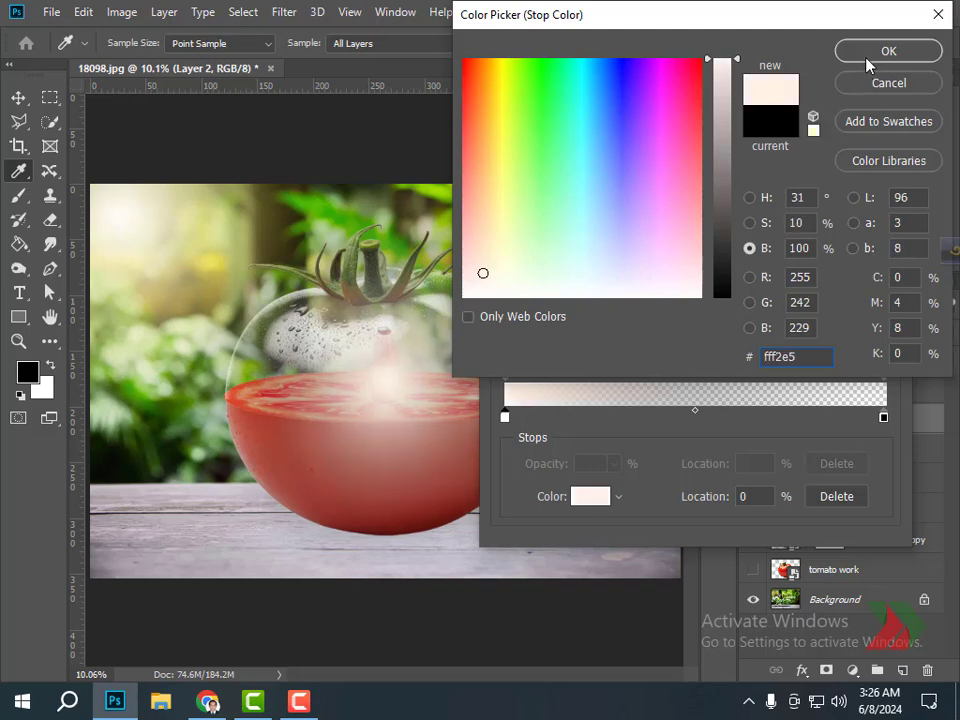
left_click(888, 51)
- Set the second gradient's end colour stop to a green sampled from the background foliage
left_click(883, 417)
left_click(592, 497)
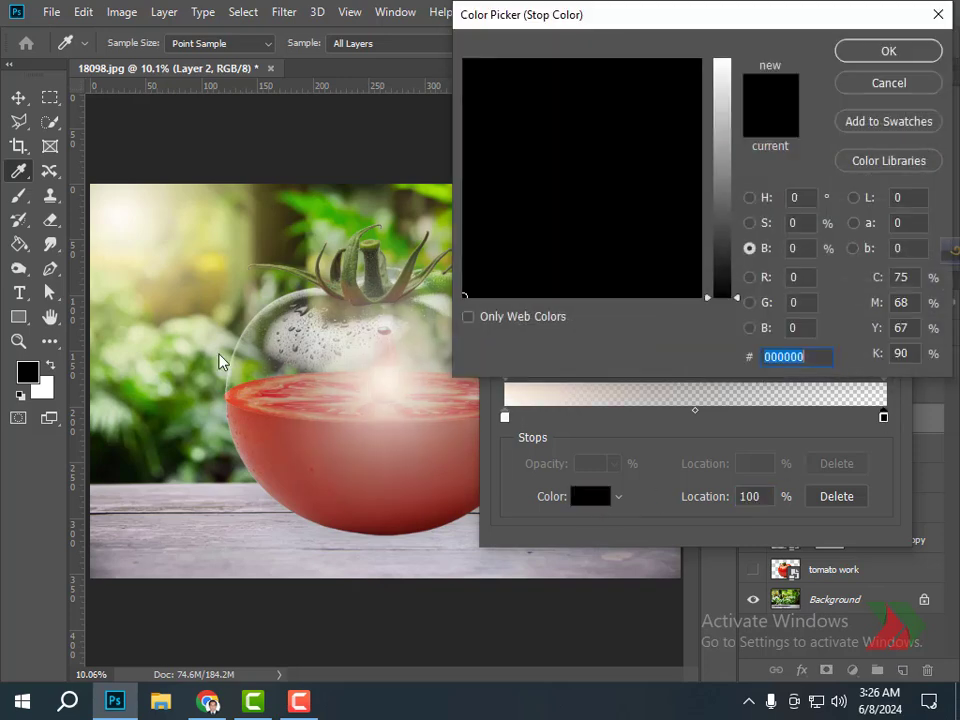
left_click(187, 373)
key("Return")
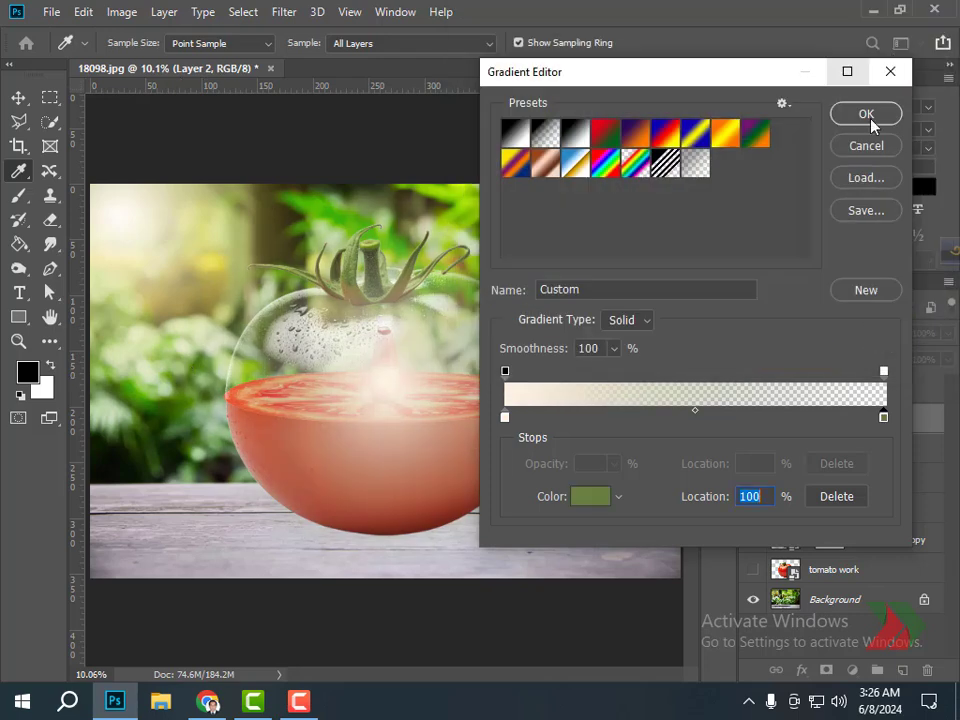
- Accept the second gradient, scale it to 81% and move its glow onto the background beside the tomato's left edge
left_click(866, 115)
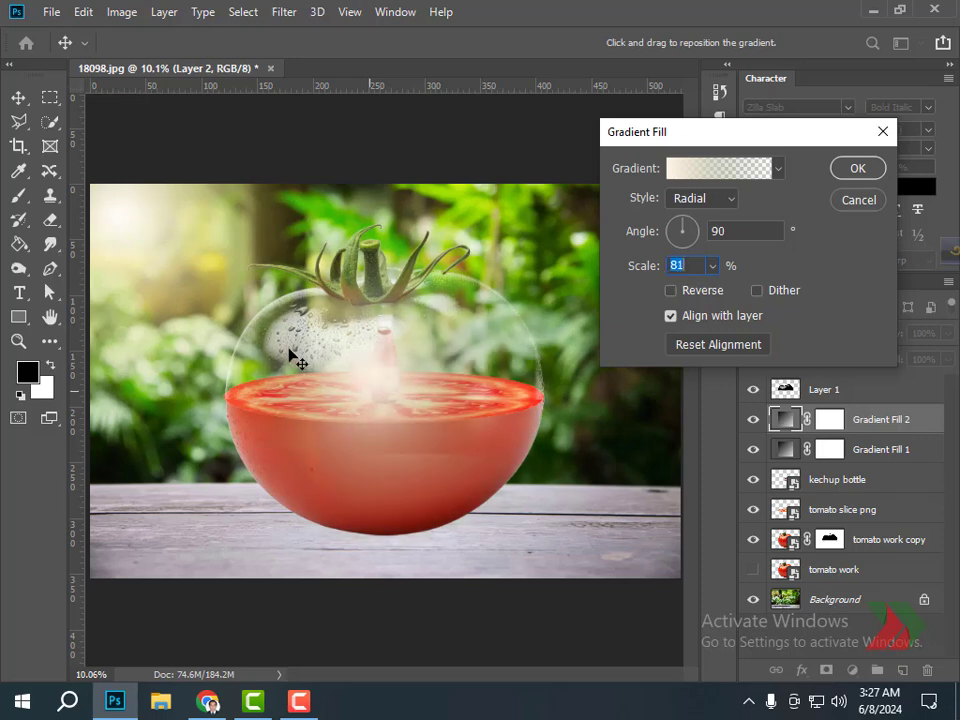
left_click_drag(293, 354, 232, 350)
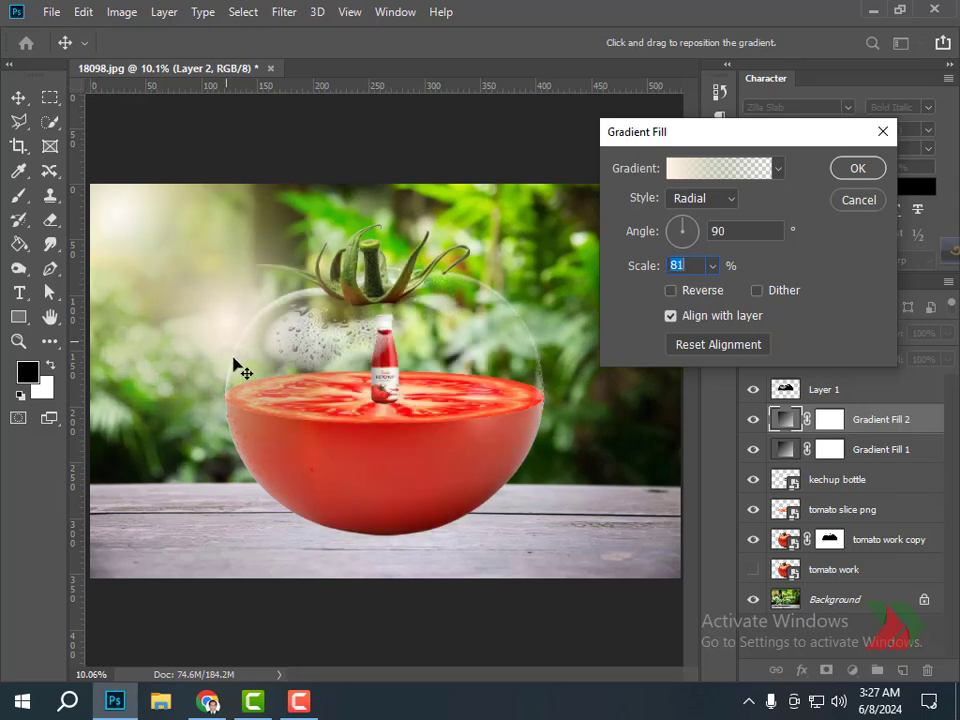
left_click(856, 170)
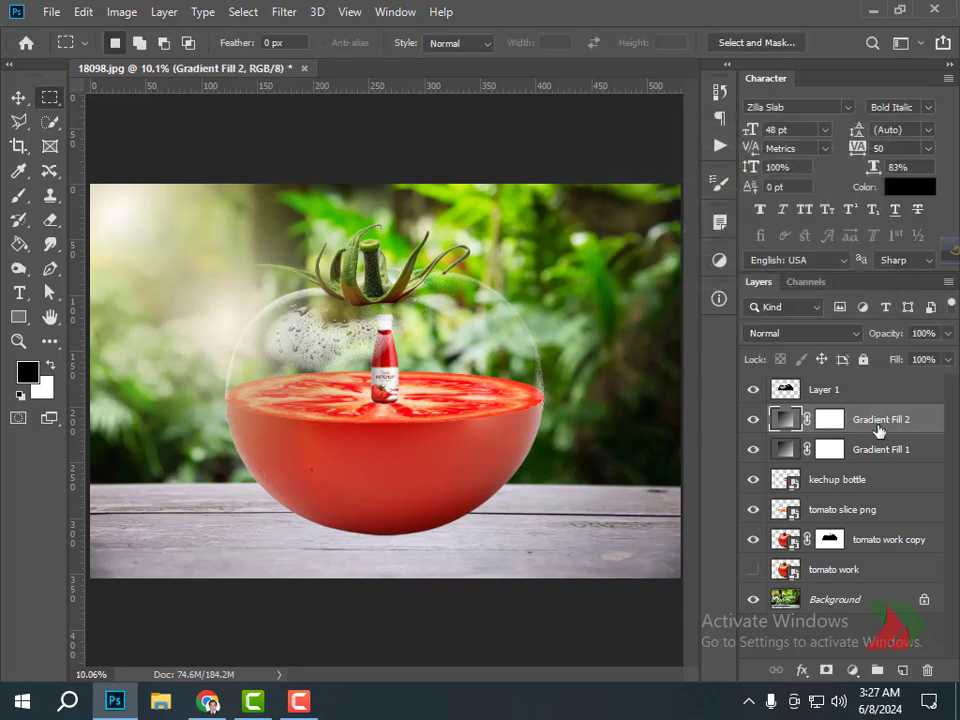
- Add a new layer named "Shadow" above Gradient Fill 2 and activate the Brush tool
left_click(903, 670)
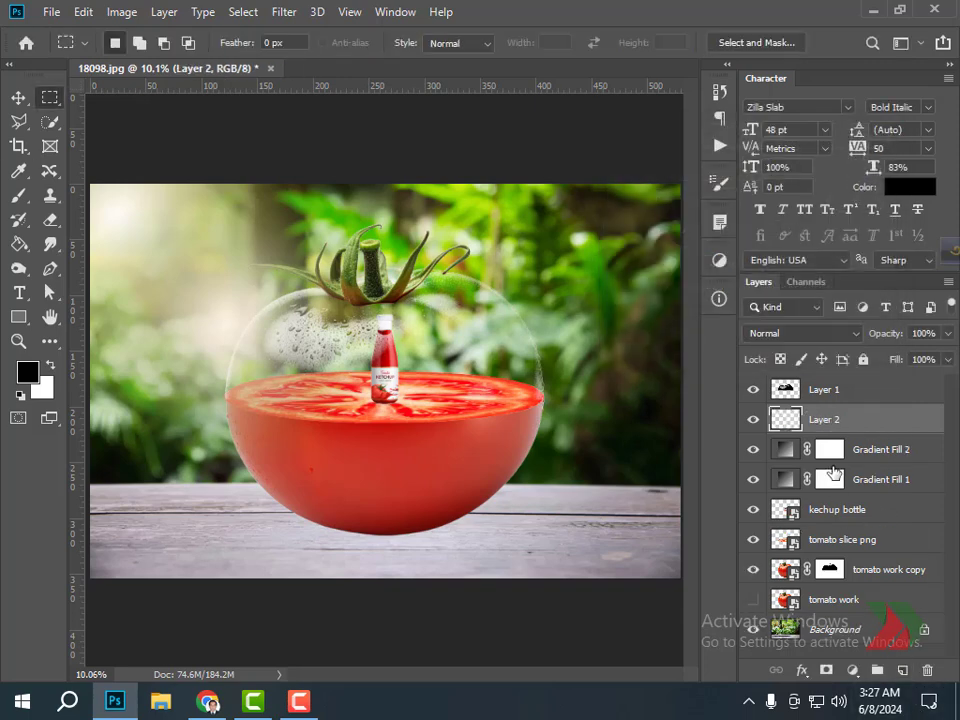
double_click(826, 418)
type("Shadow")
key("Return")
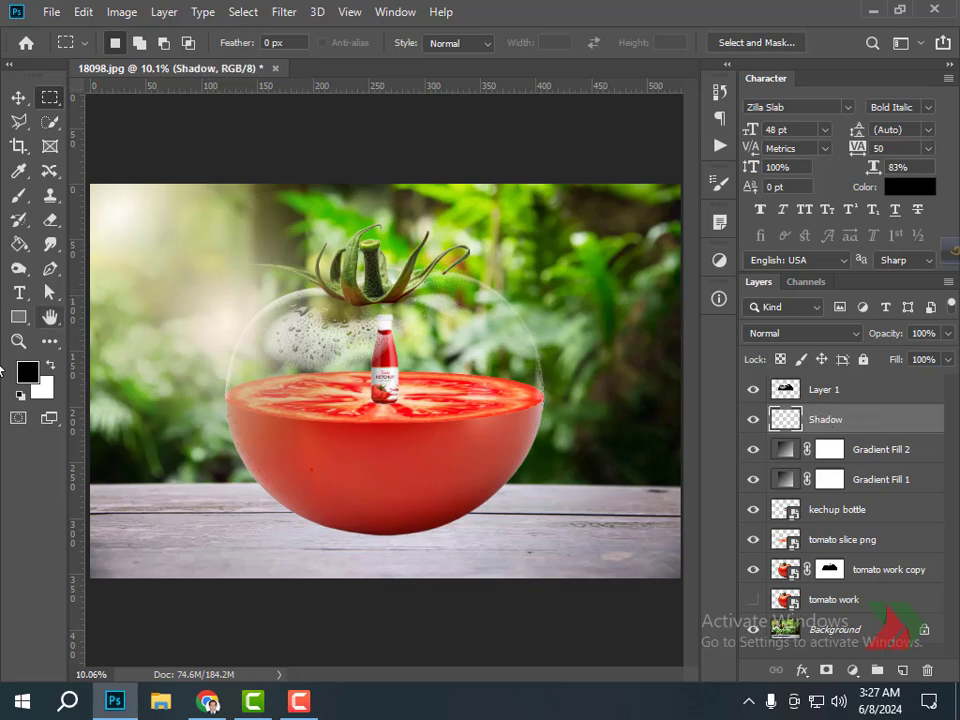
left_click(15, 200)
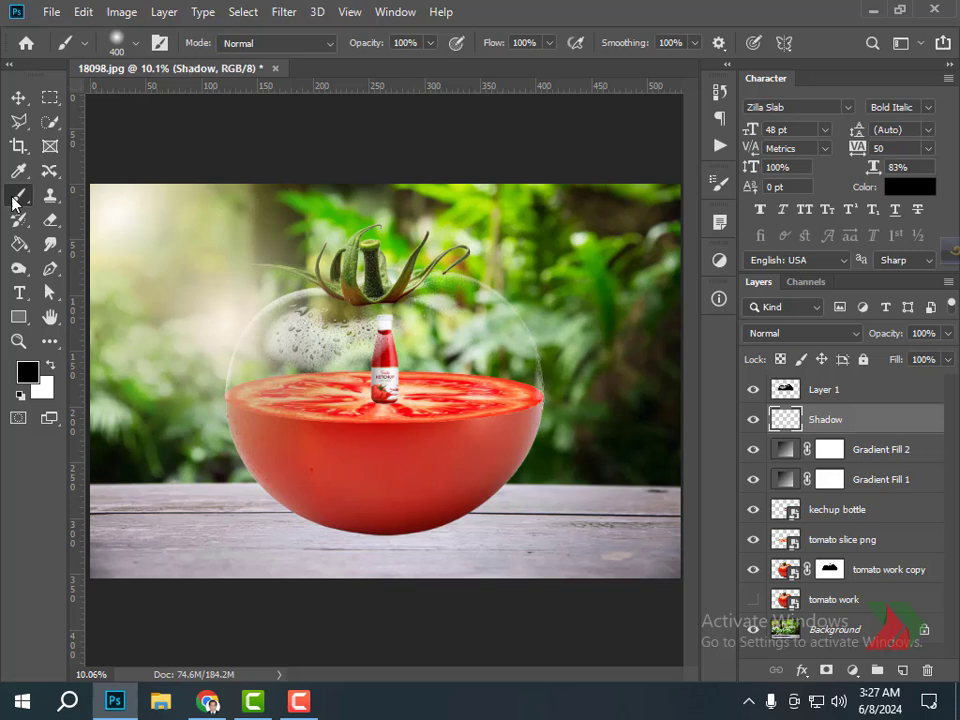
- Paint a single soft black dab on the tomato's lower centre using a 1400 px brush with 0% hardness
left_click(135, 43)
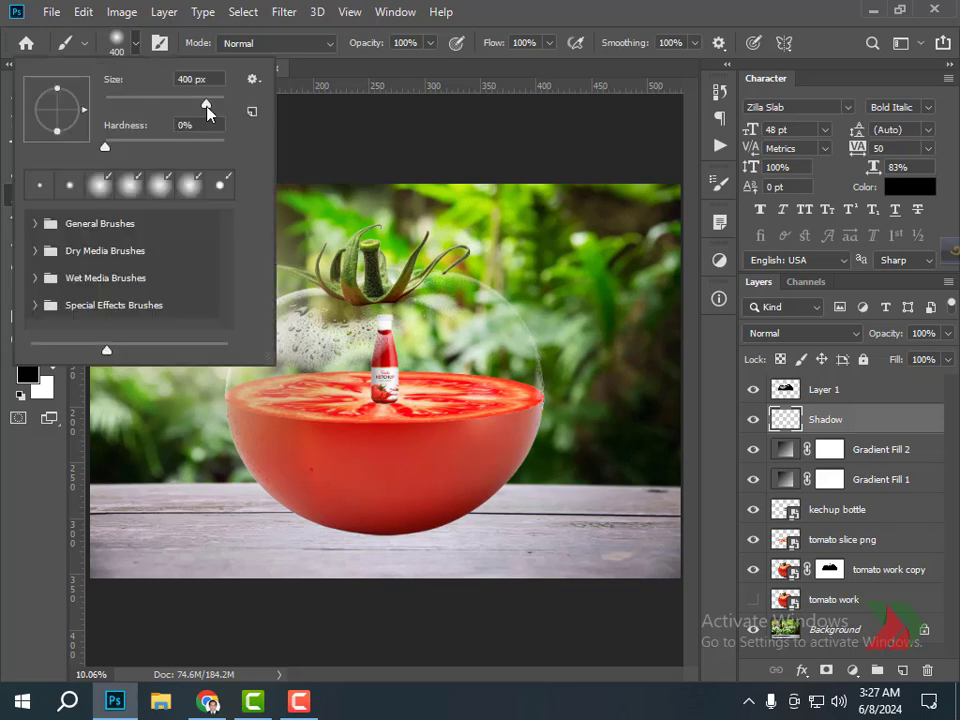
left_click_drag(213, 111, 215, 110)
left_click(103, 148)
left_click(115, 50)
key("bracketright")
key("bracketright")
key("bracketright")
key("bracketright")
key("bracketright")
key("bracketright")
key("bracketright")
key("bracketright")
key("bracketright")
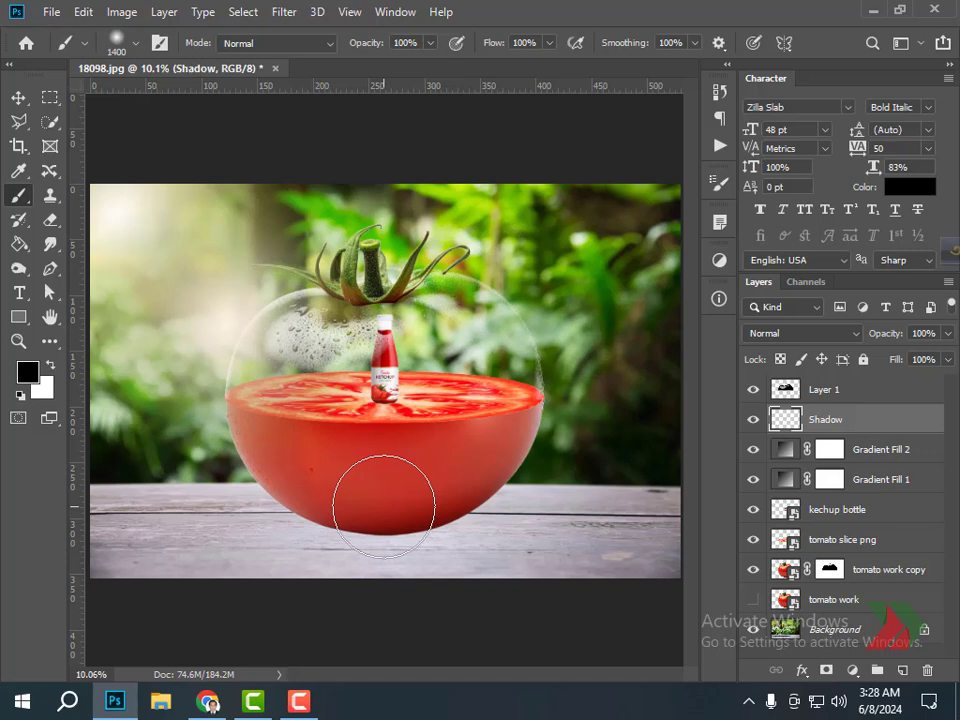
left_click(383, 507)
- Free-transform the black dab into a flat shadow at the tomato's base, with 221.86% width and 23.24% height
key("ctrl+t")
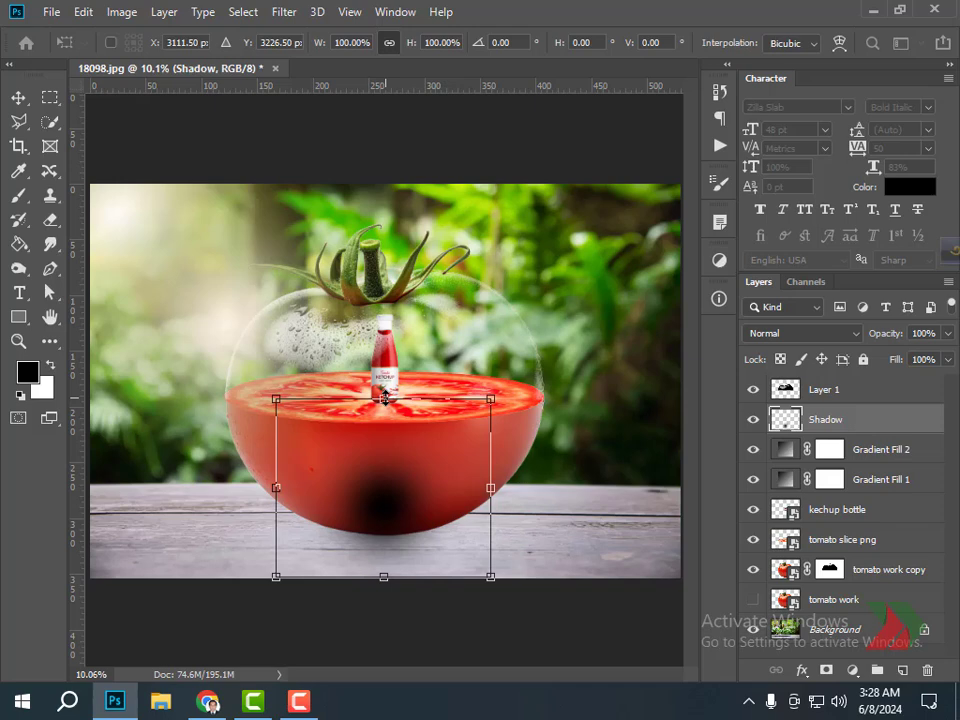
left_click_drag(384, 397, 384, 515)
left_click_drag(490, 536, 622, 524)
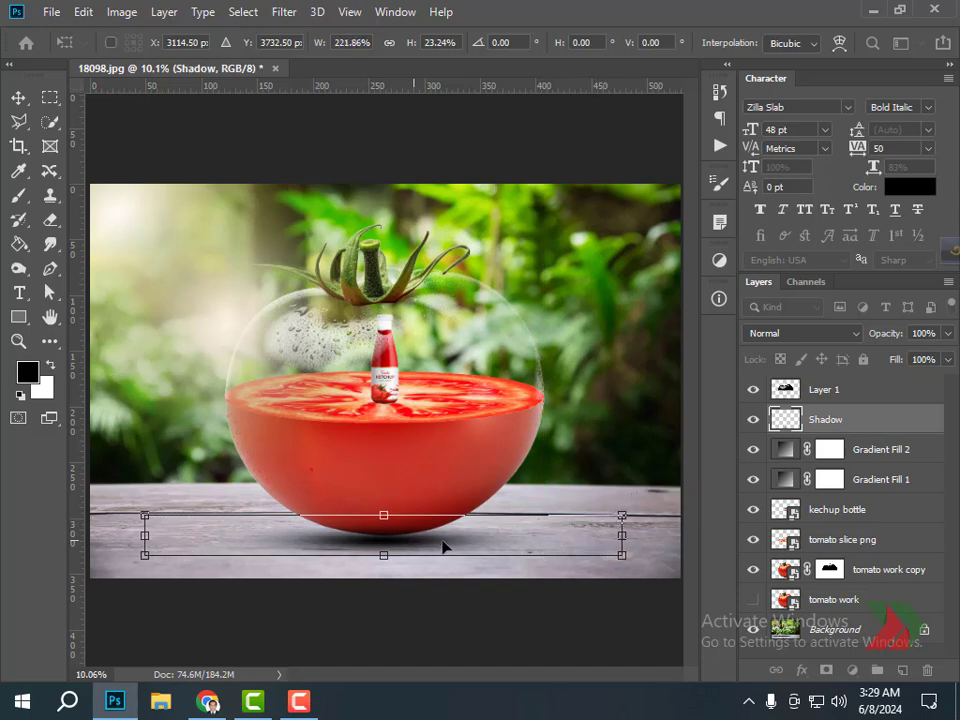
- Nudge the flattened shadow up to Y 3692.50 px against the tomato's base and apply the transform
key("shift+Up")
key("shift+Up")
key("shift+Up")
key("shift+Up")
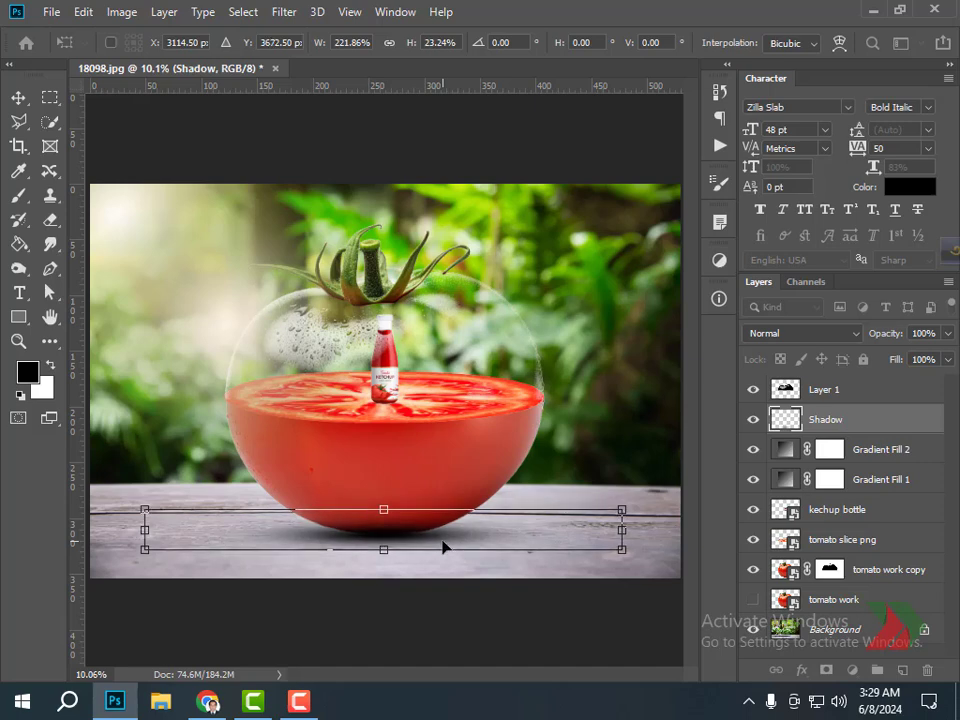
key("shift+Down")
key("shift+Down")
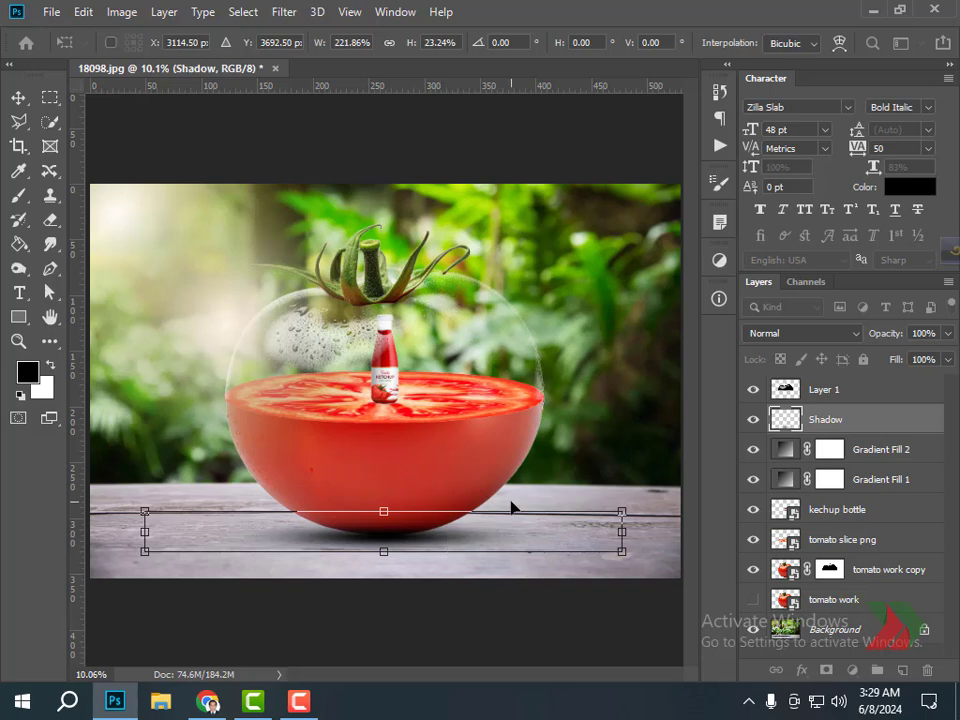
left_click(17, 97)
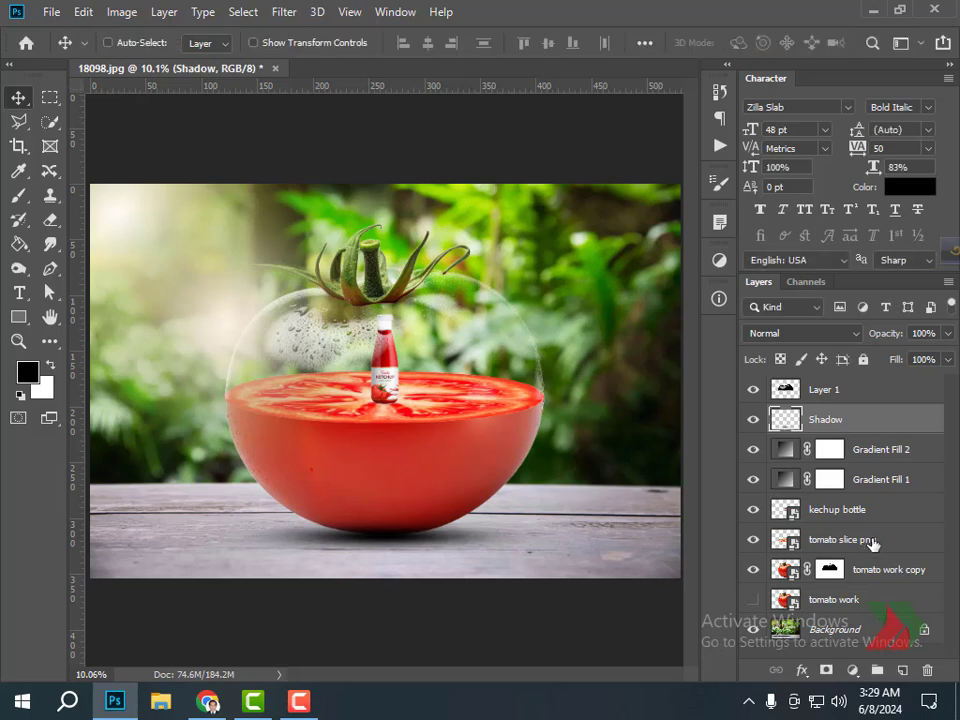
- Move the Shadow layer directly below "tomato work copy" and shift the shadow slightly right and down on the table
left_click_drag(851, 419, 857, 577)
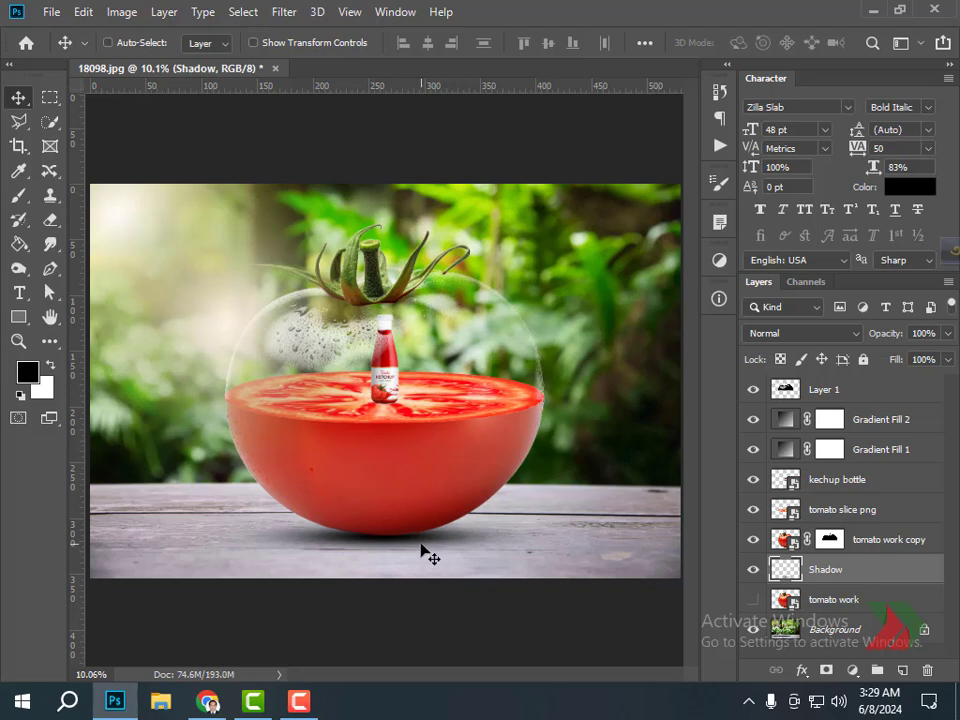
left_click_drag(418, 545, 443, 555)
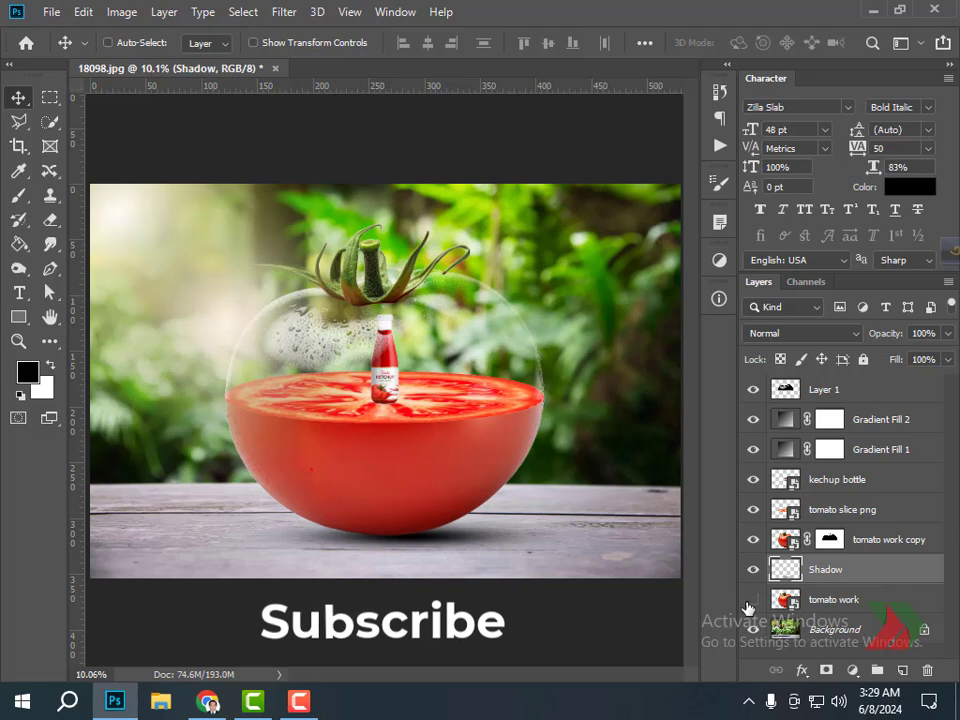